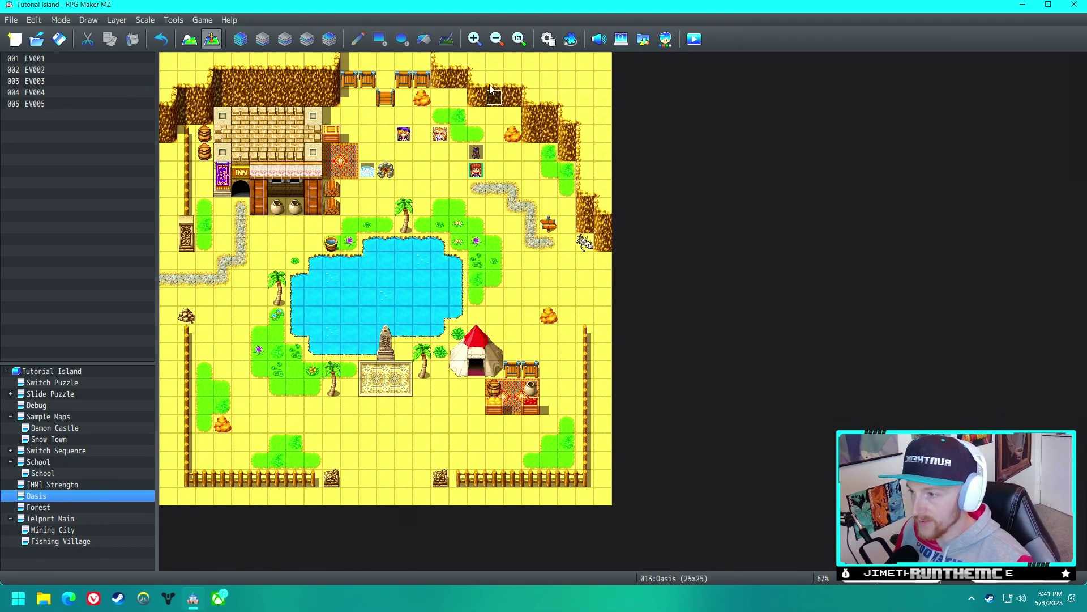
Step: Open the Database, review actor Kasey, and select class 0002 Sorcerer to see its learnable skills
left_click(548, 45)
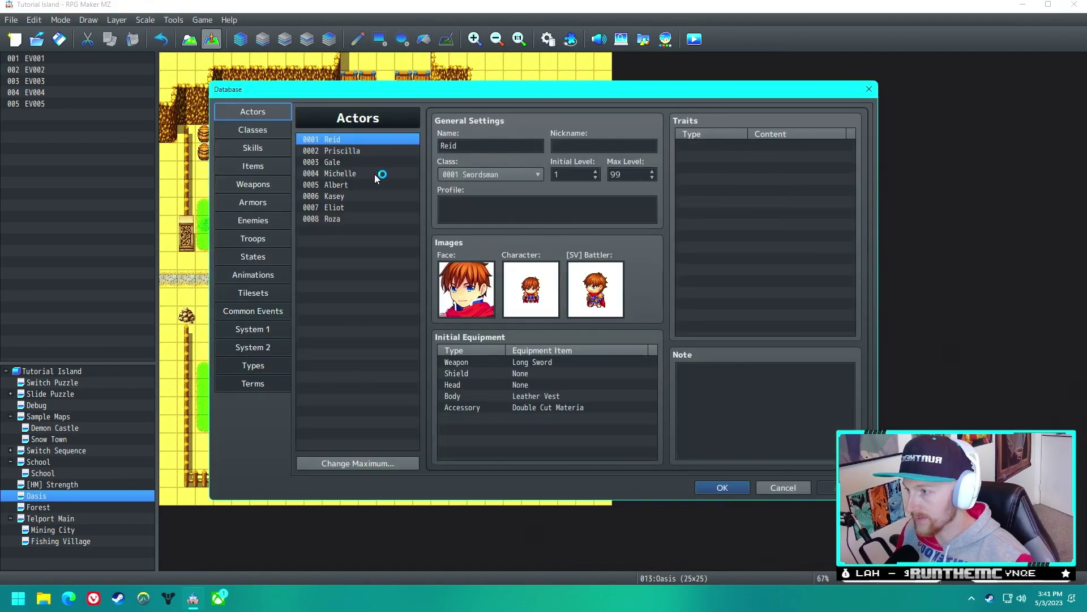
left_click(351, 151)
left_click(267, 384)
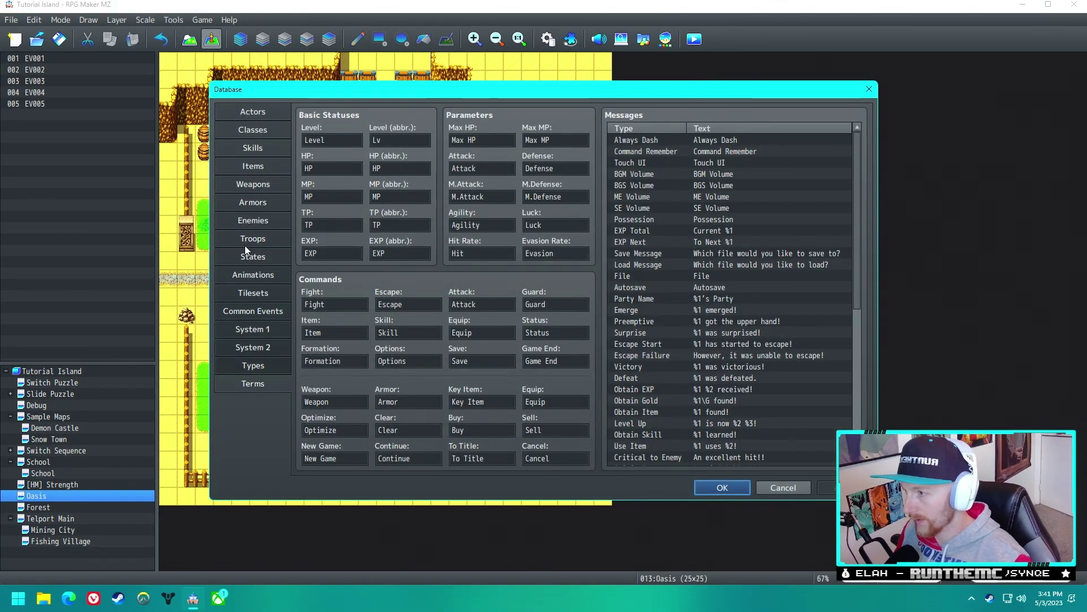
left_click(264, 129)
left_click(267, 112)
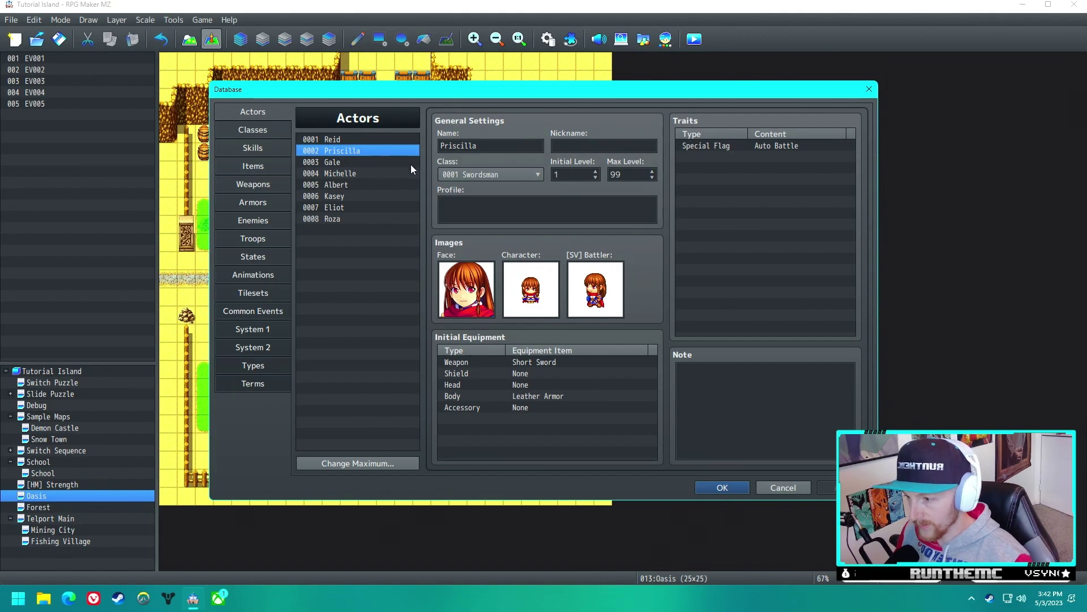
left_click(341, 196)
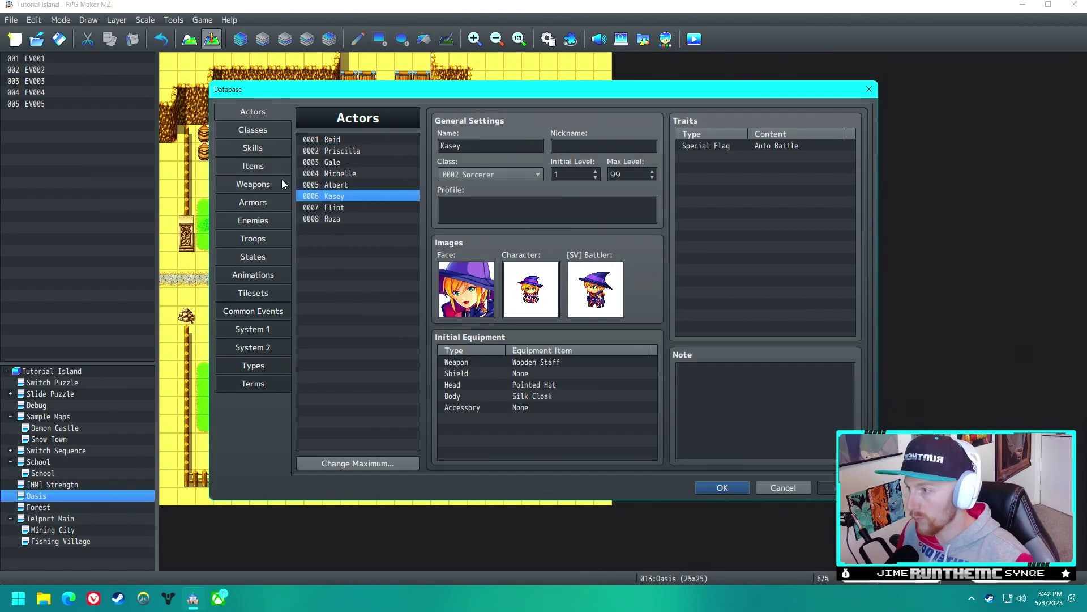
left_click(261, 129)
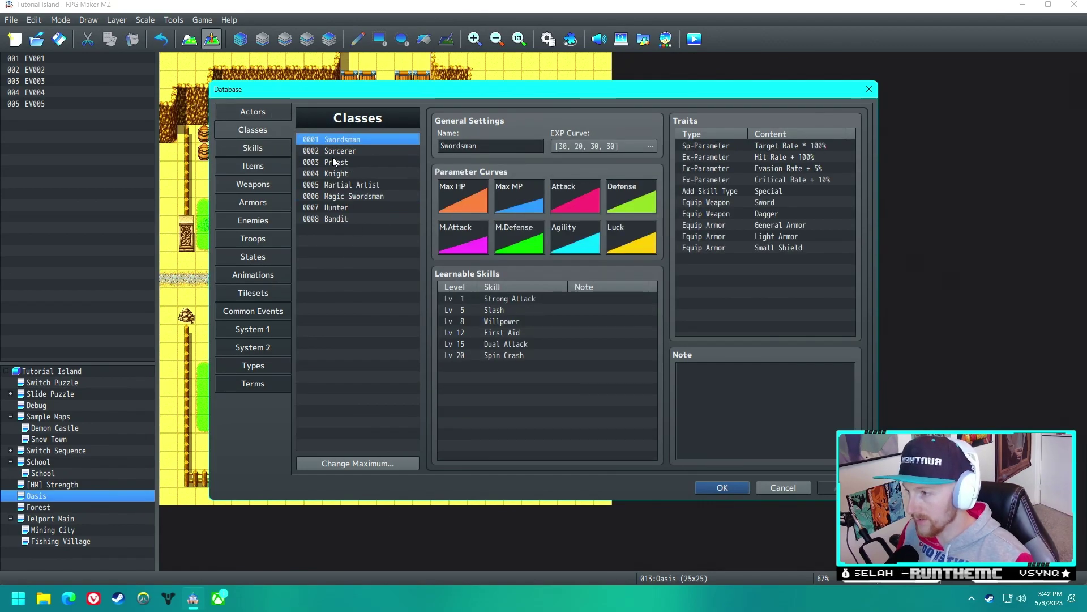
left_click(335, 152)
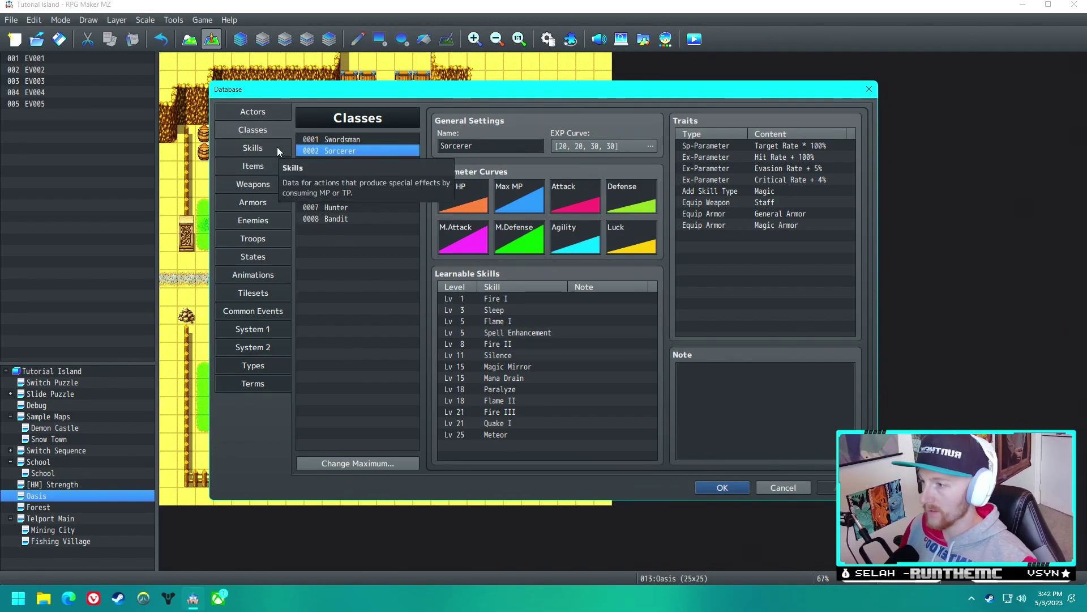
Step: Clear common event 0008 TeachThundara and rename it LearningFire2
left_click(290, 312)
left_click(353, 219)
double_click(490, 146)
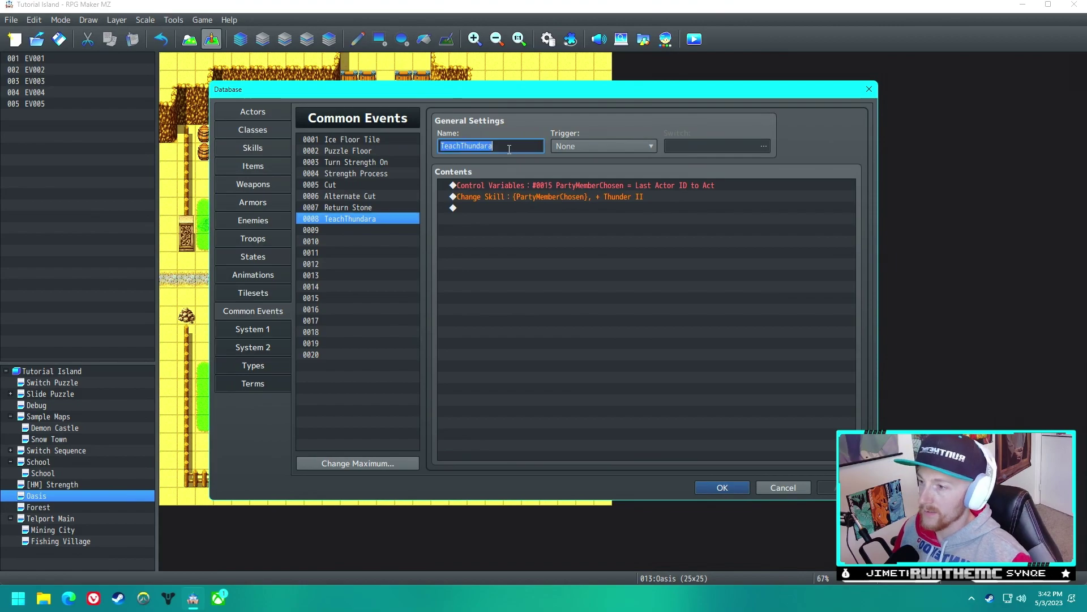
left_click(520, 182)
left_click(377, 219)
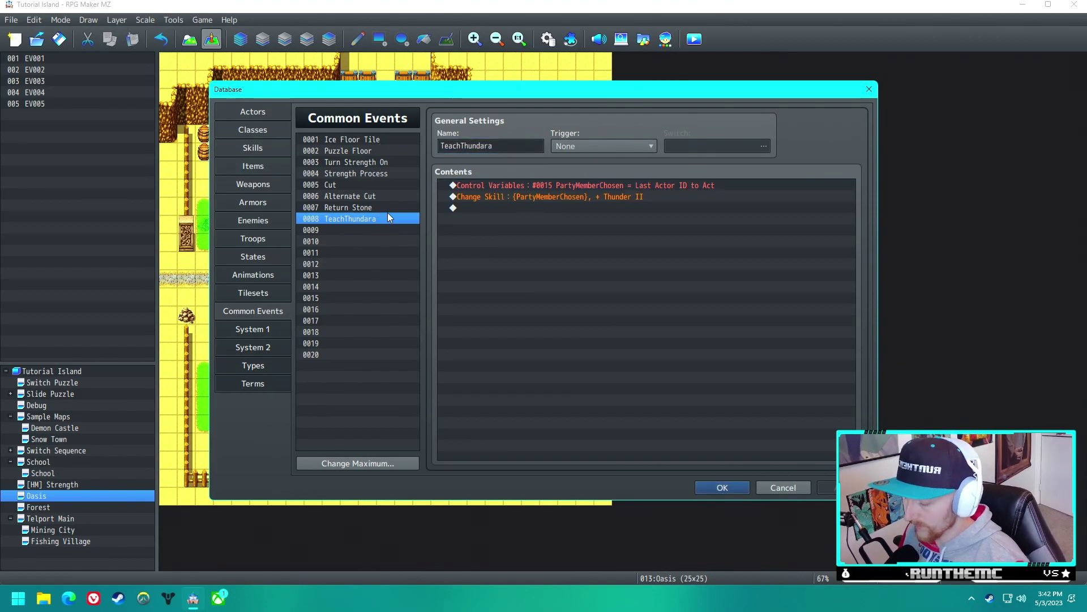
key("Delete")
left_click(485, 150)
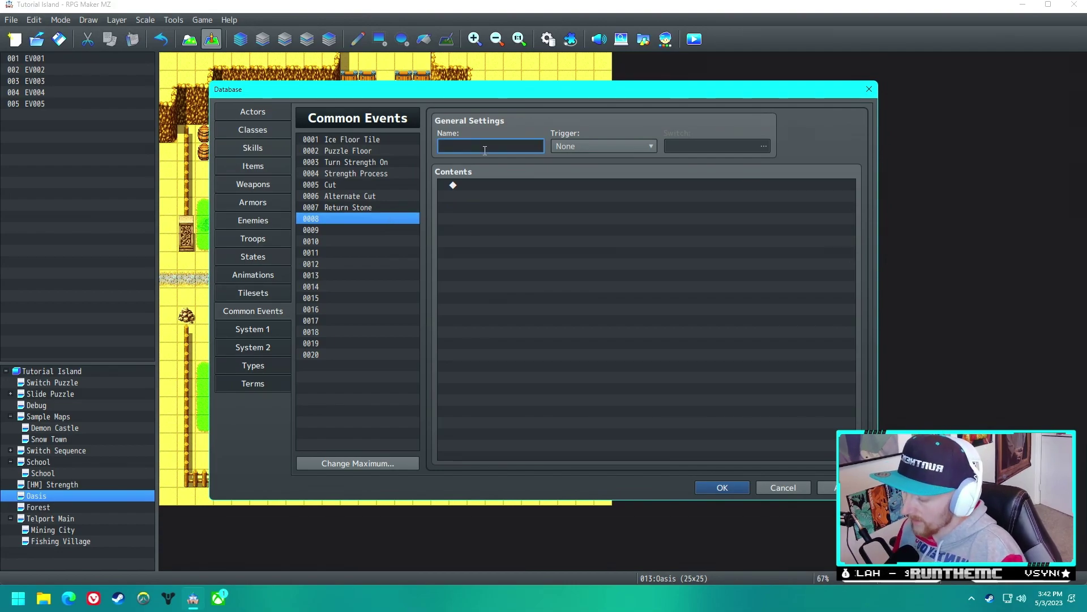
type("Fire")
key("BackSpace")
key("BackSpace")
key("BackSpace")
key("BackSpace")
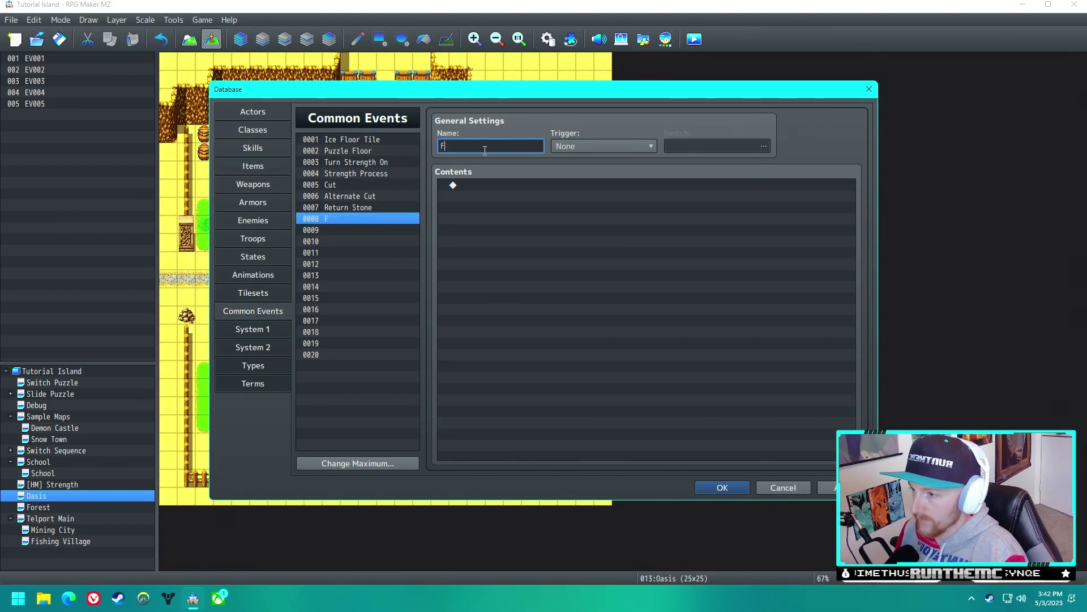
type("LearningFire2")
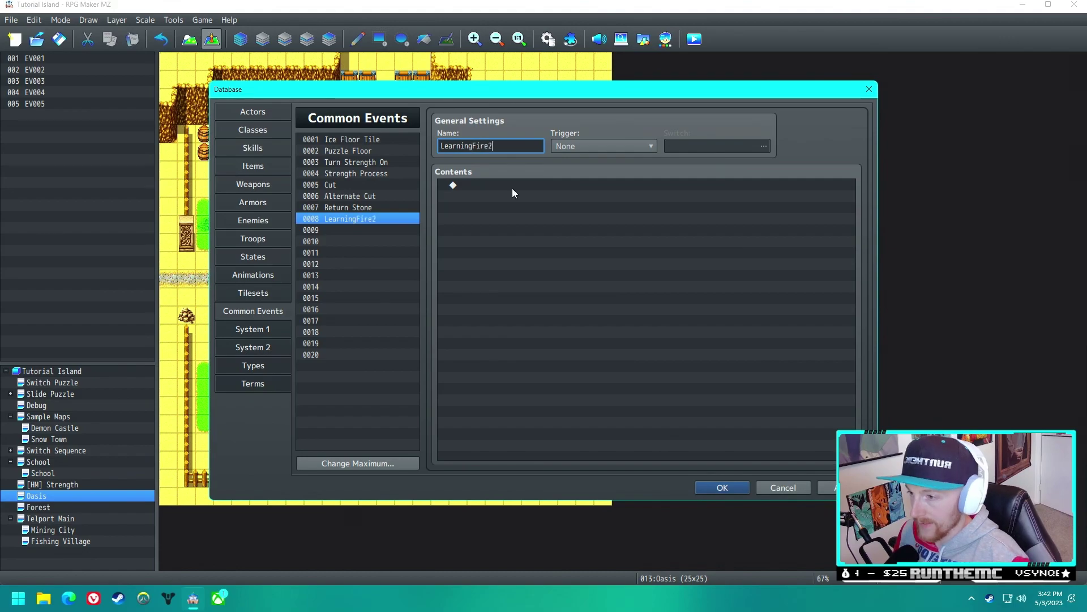
Step: Add a Control Variables command adding 1 to new variable 0016 FireUsed
double_click(513, 187)
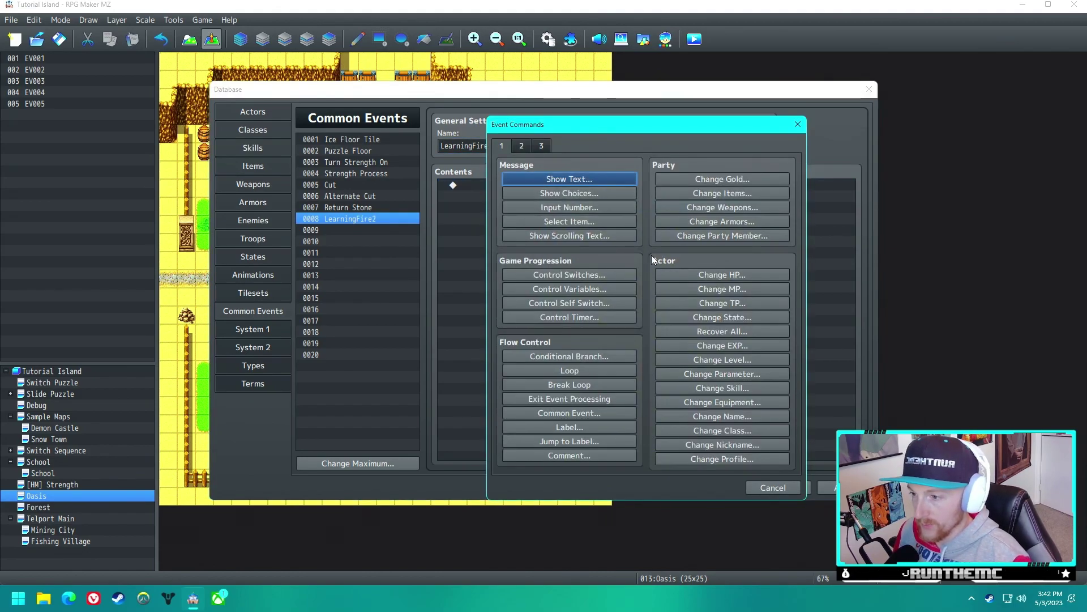
left_click(579, 287)
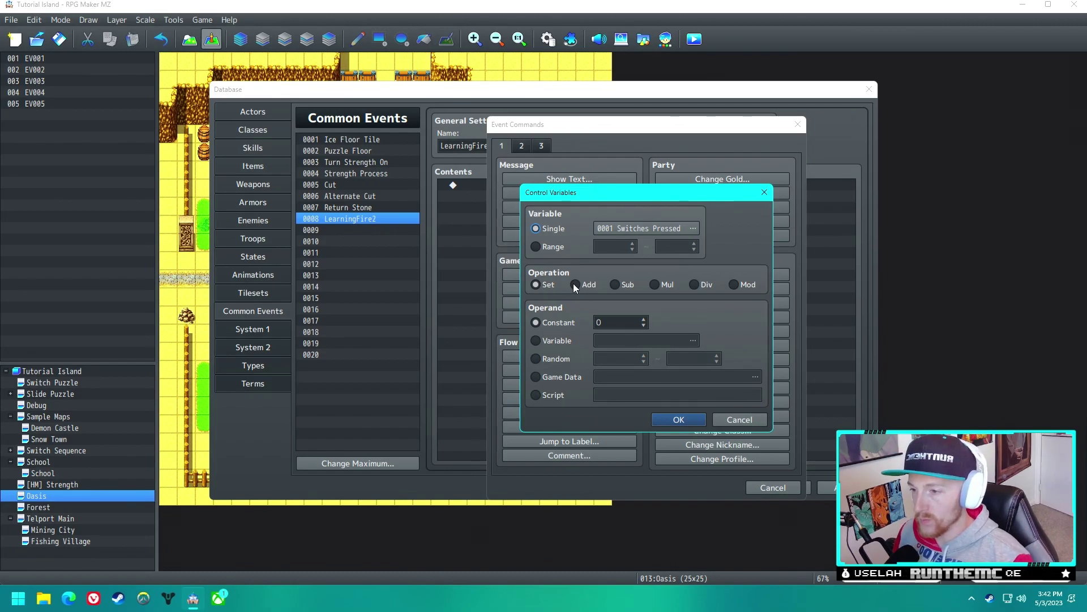
left_click(680, 228)
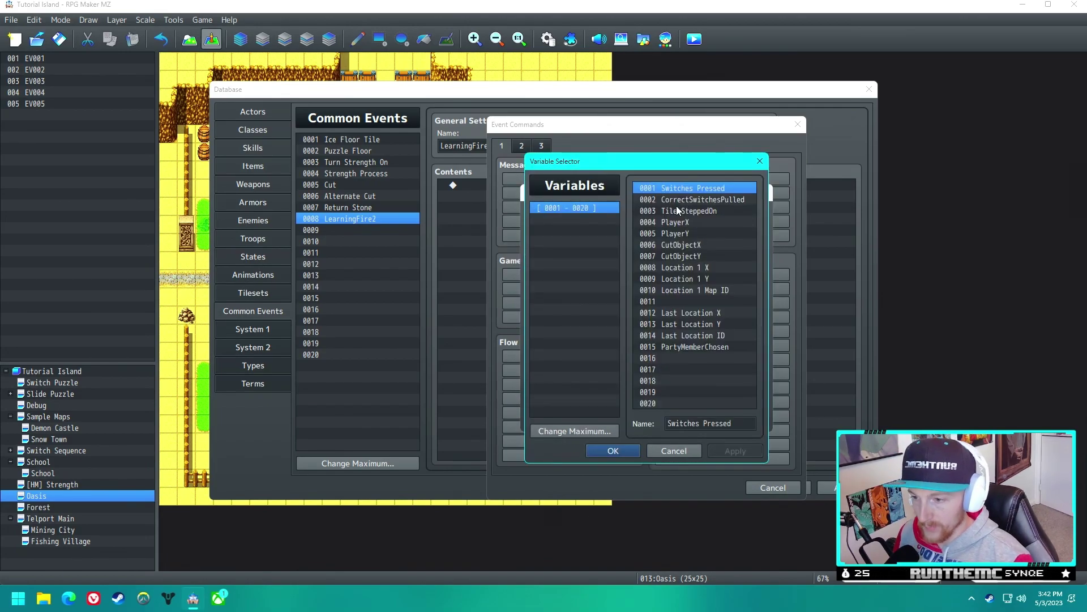
left_click(684, 358)
left_click(678, 425)
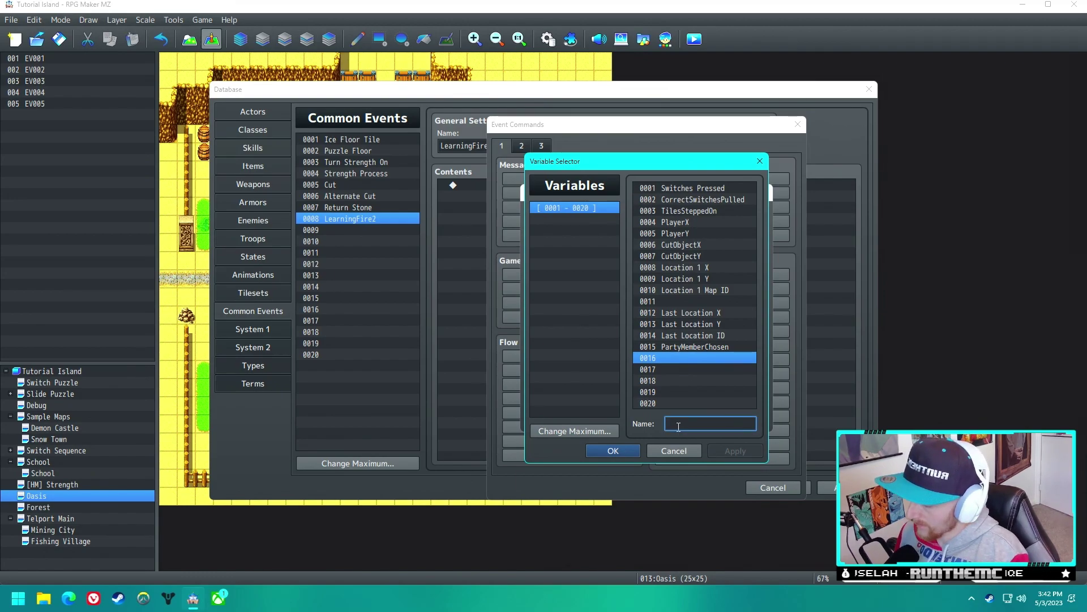
type("FireU")
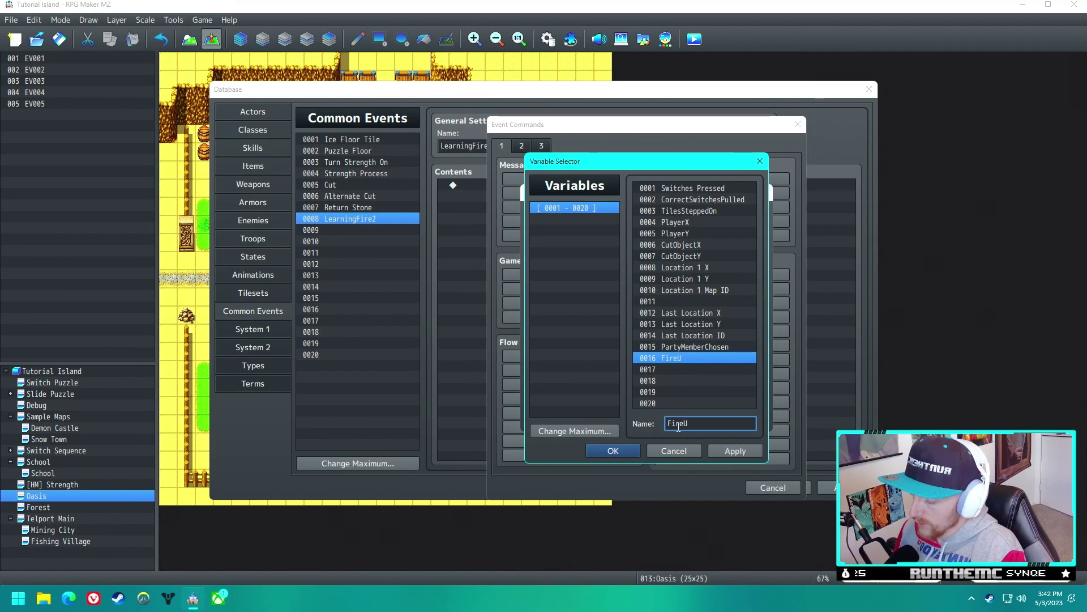
type("sed")
key("Return")
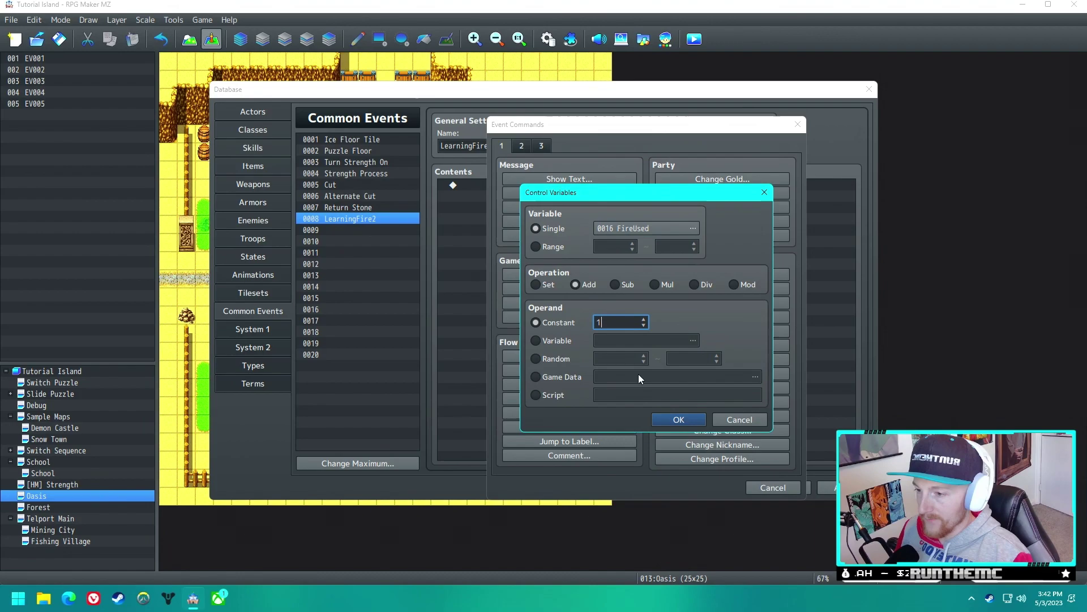
left_click(683, 421)
Step: Add a Conditional Branch checking whether variable FireUsed equals 5
left_click(587, 352)
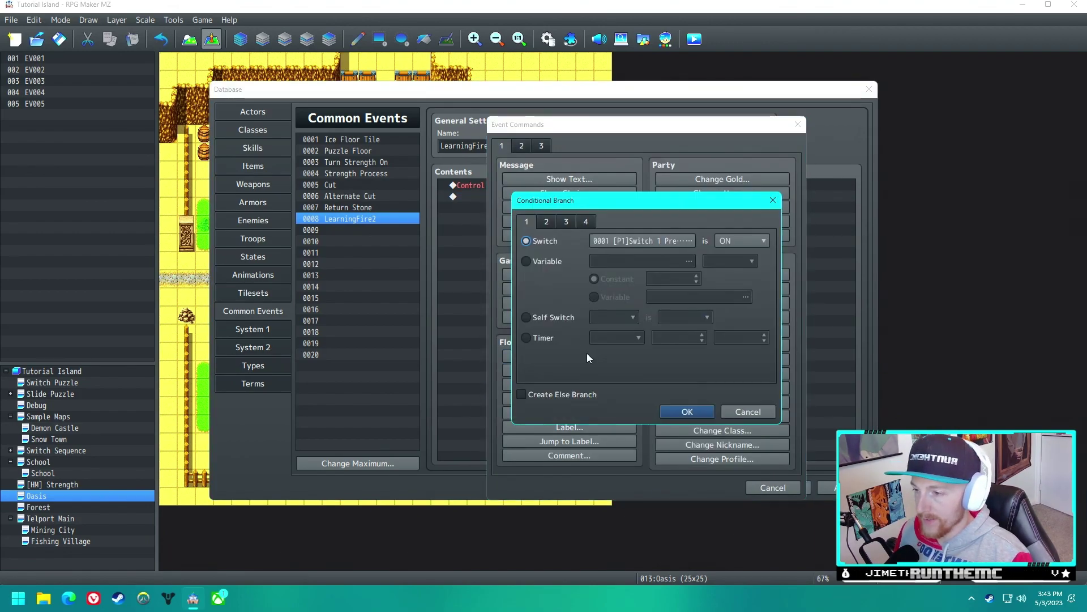
left_click(561, 263)
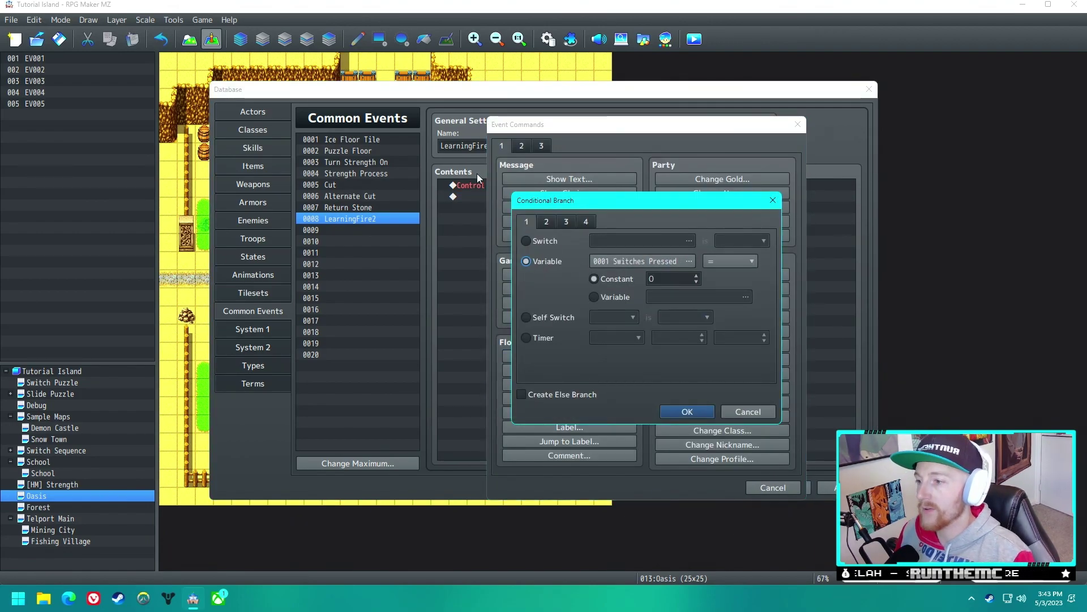
left_click(646, 264)
double_click(689, 359)
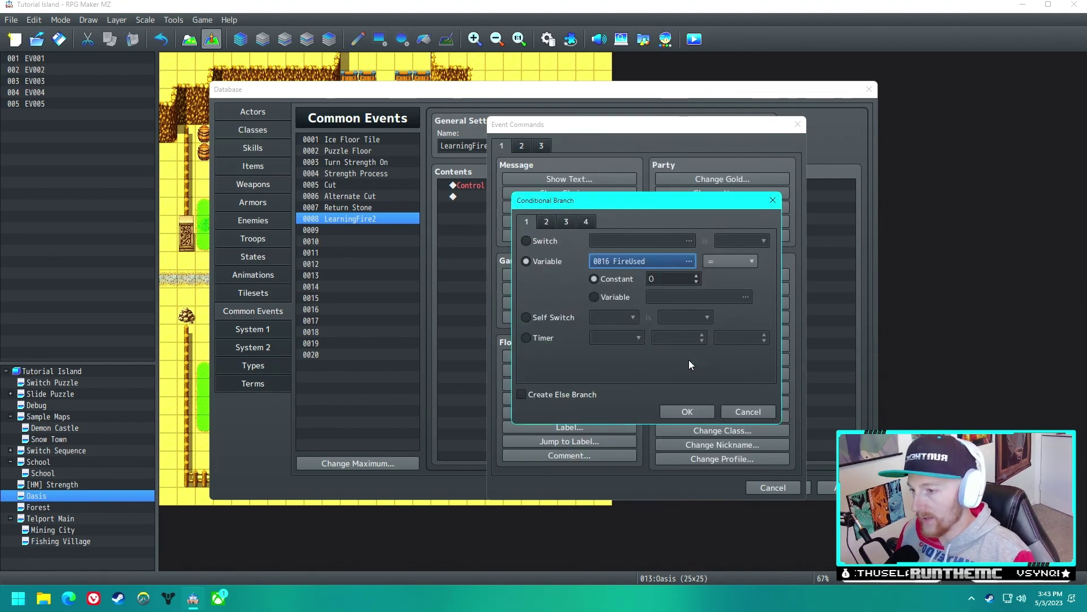
double_click(680, 281)
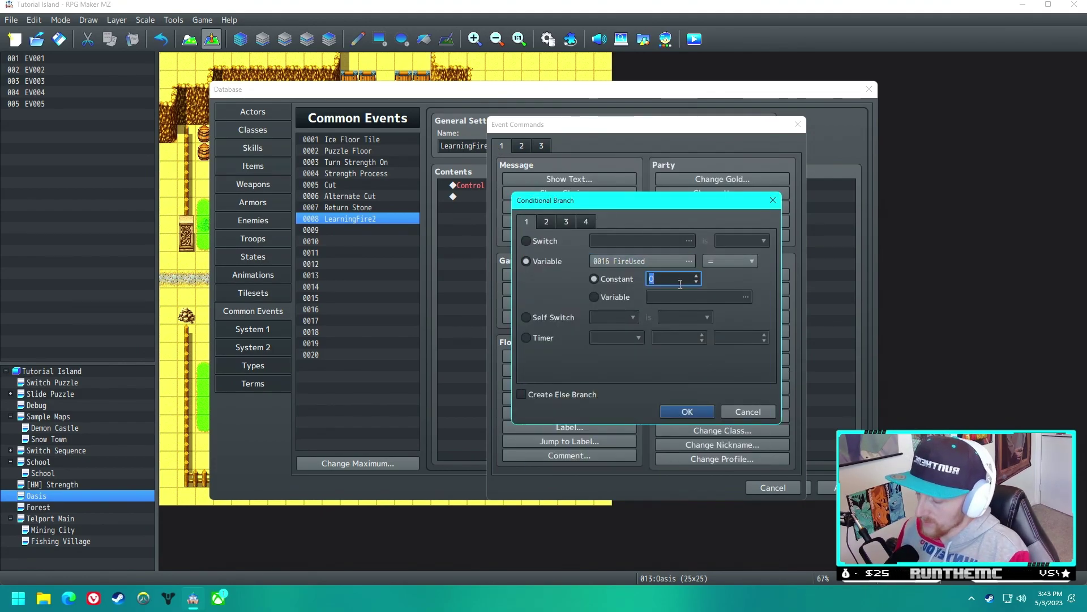
type("5")
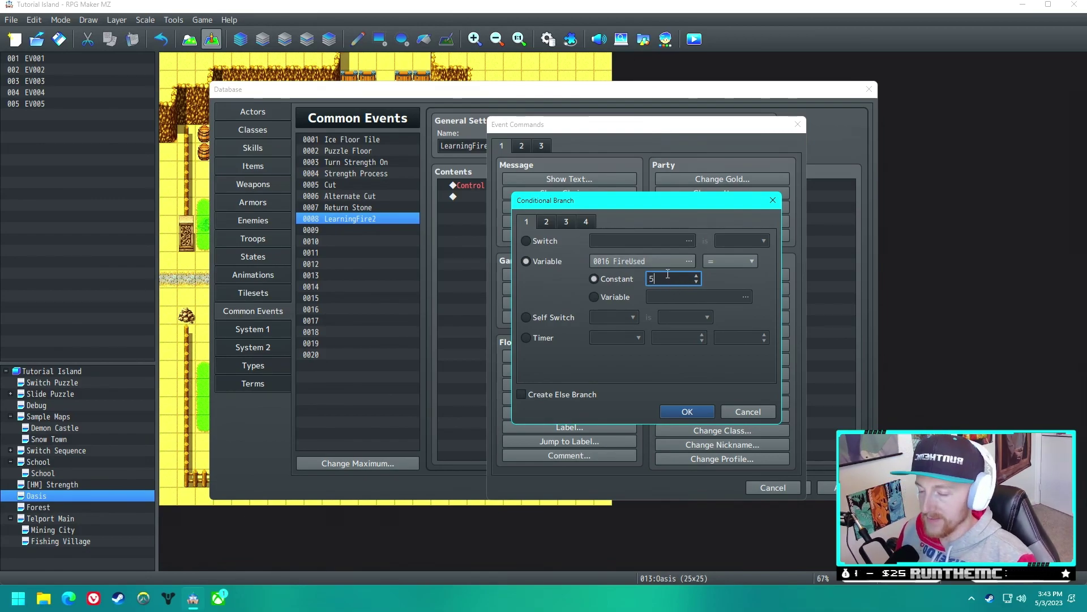
left_click(687, 411)
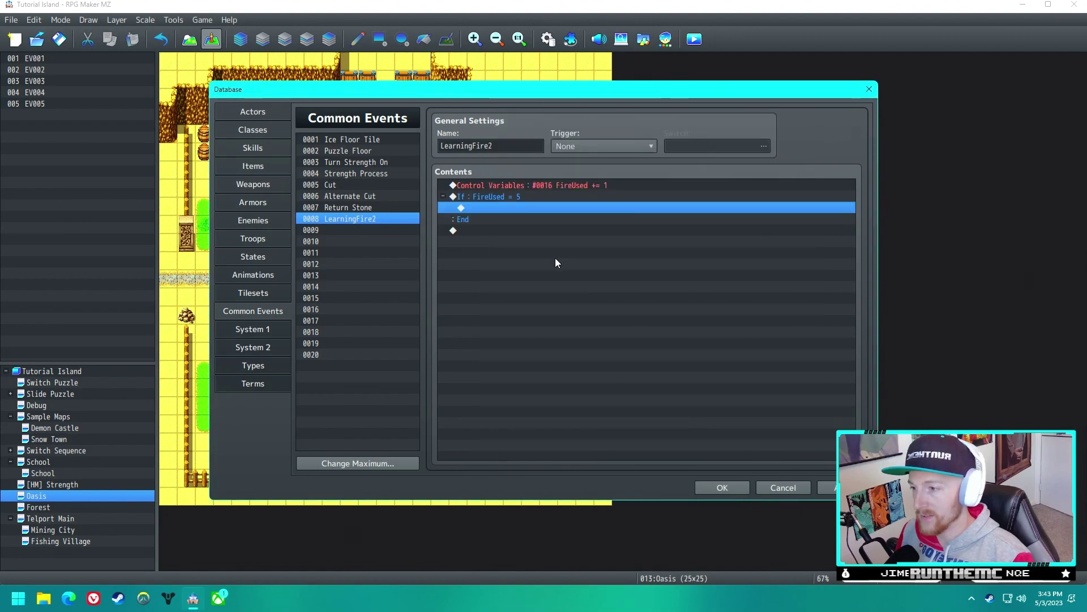
Step: Inside the branch, show the text "Congratulations, you've learned Fire2!"
double_click(558, 208)
left_click(538, 183)
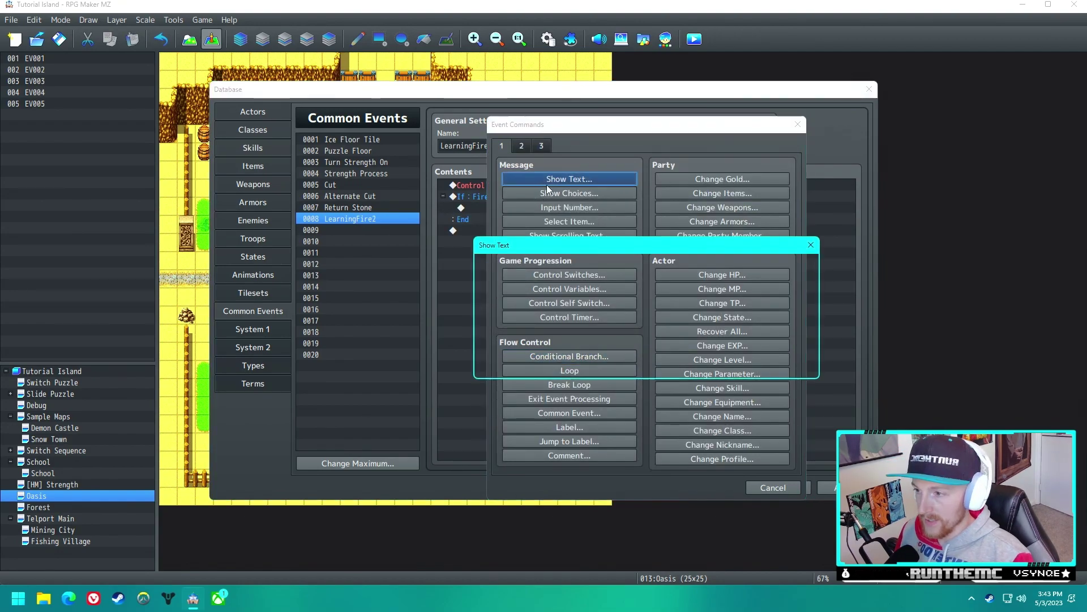
type("Congratulations, you've learned Fire2")
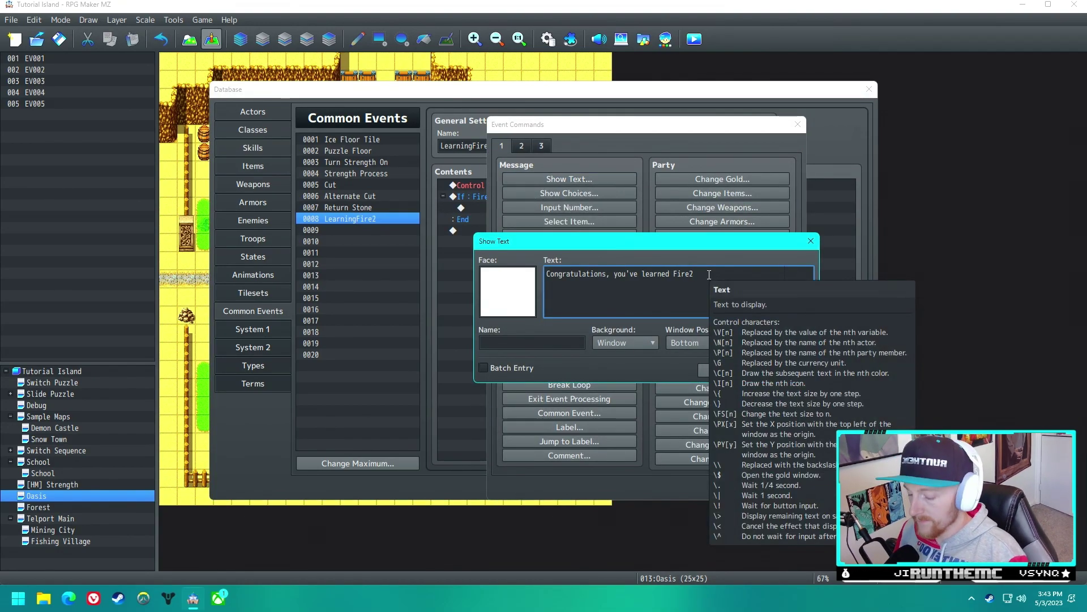
type("!")
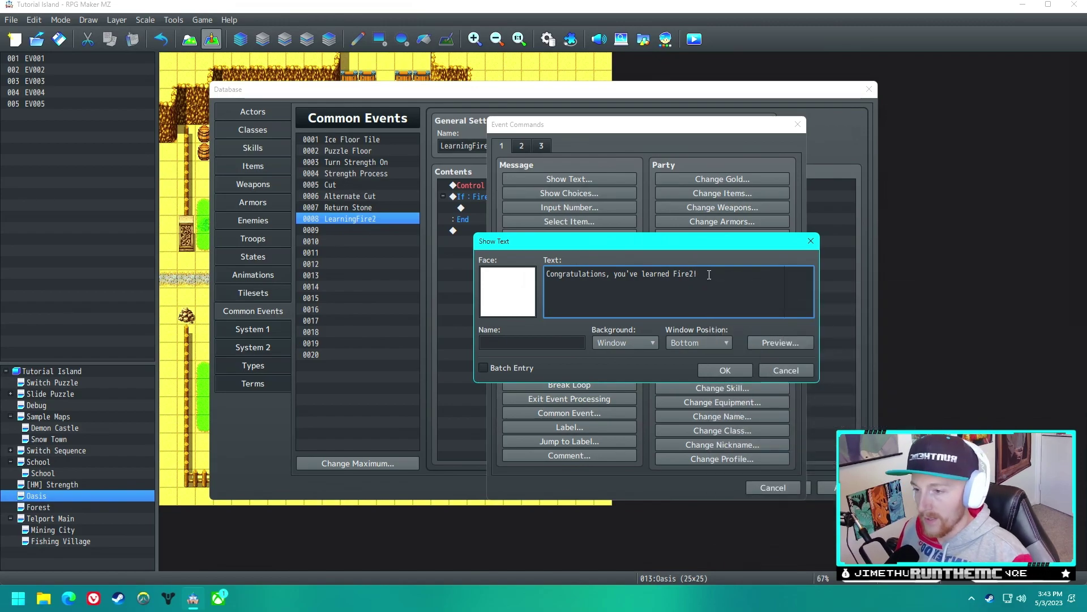
left_click(730, 370)
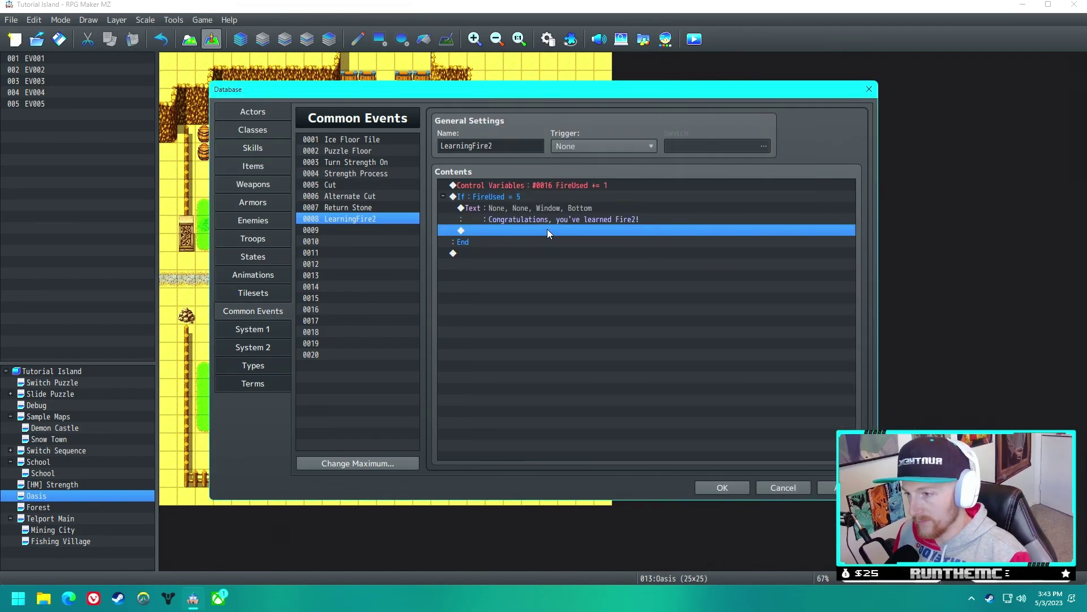
Step: Add a Change Skill command: actor 0006 Kasey learns skill 0100 Fire II
double_click(547, 229)
key("ctrl+Tab")
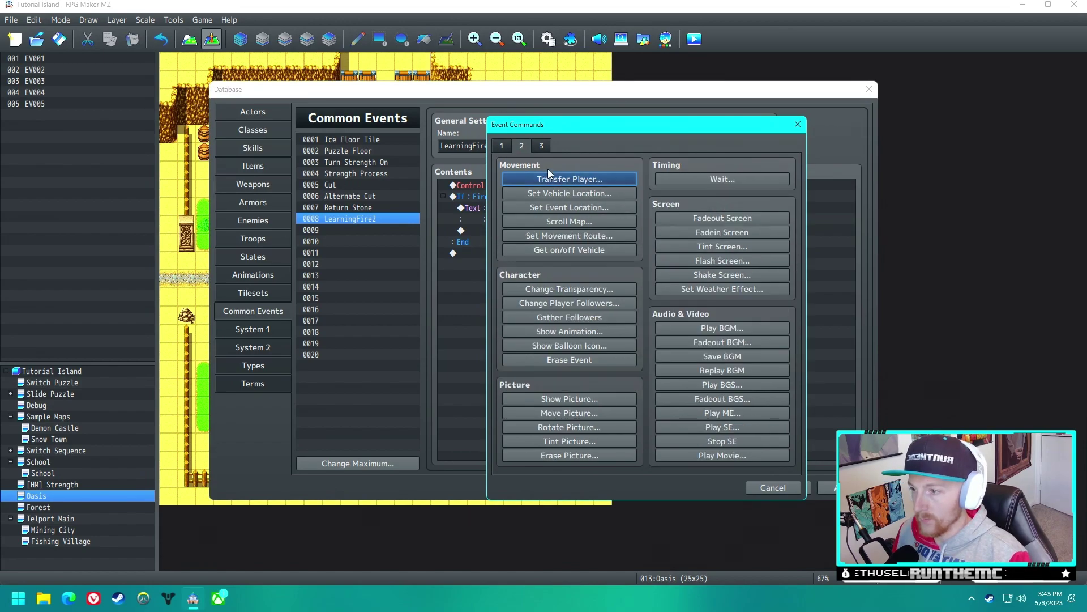
left_click(502, 146)
left_click(739, 387)
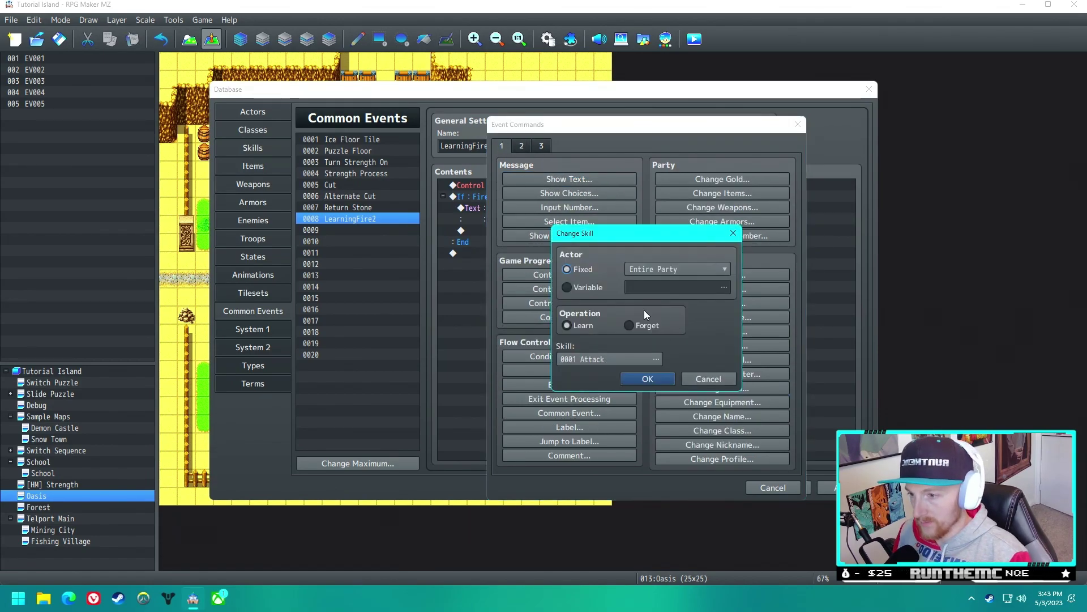
left_click(708, 269)
left_click(667, 363)
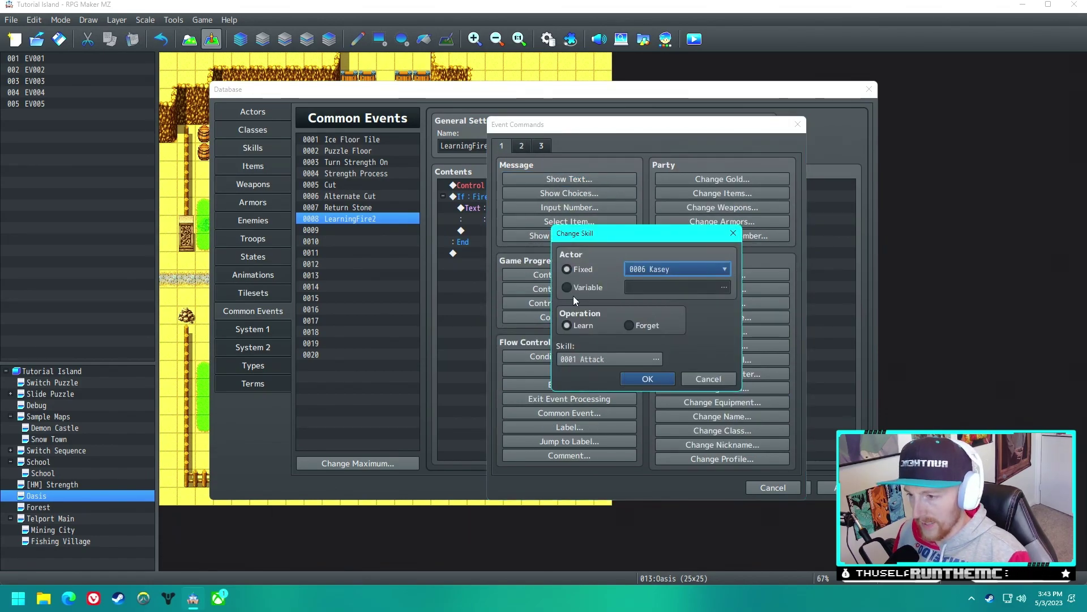
left_click(607, 360)
left_click(572, 230)
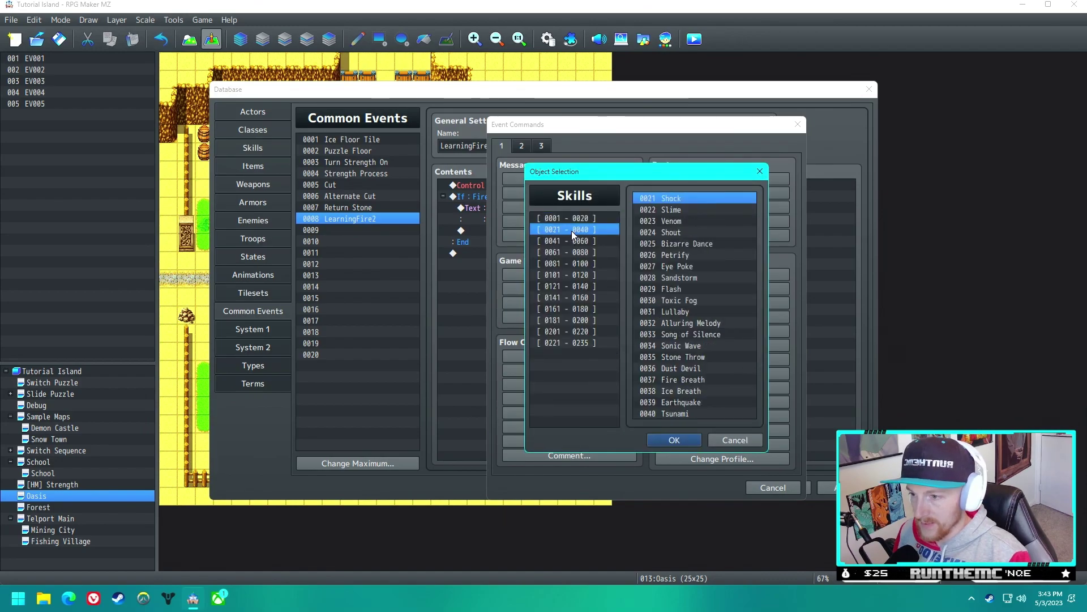
left_click(569, 240)
left_click(566, 274)
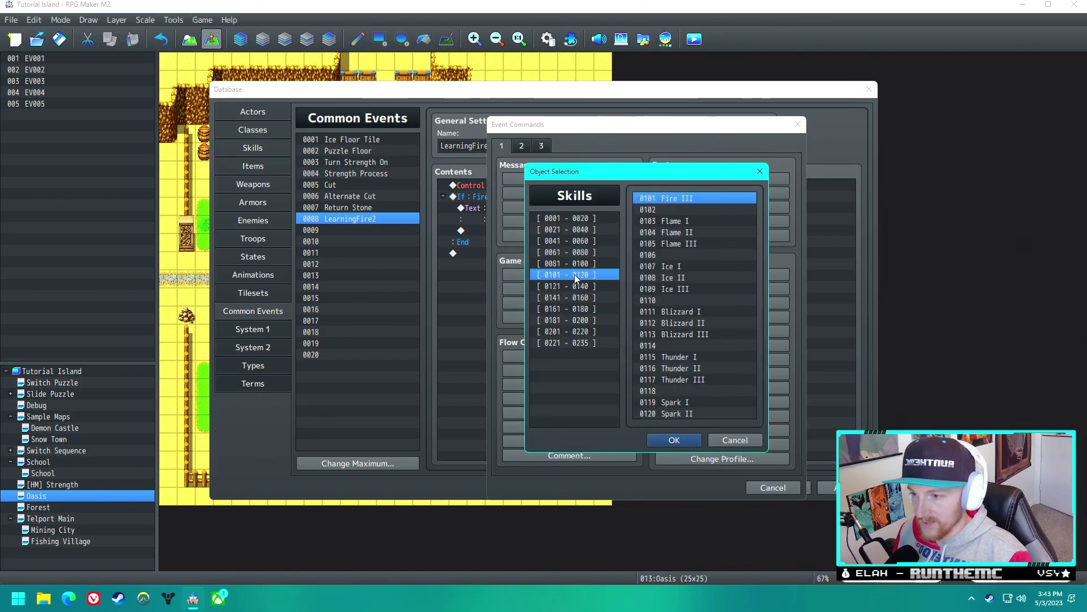
left_click(588, 264)
double_click(673, 414)
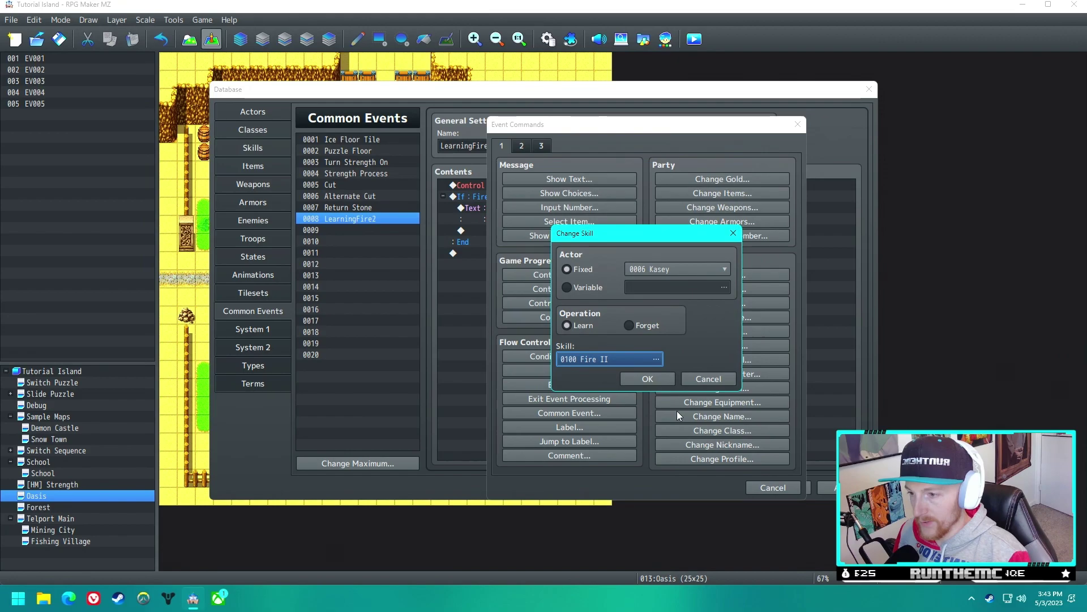
left_click(646, 378)
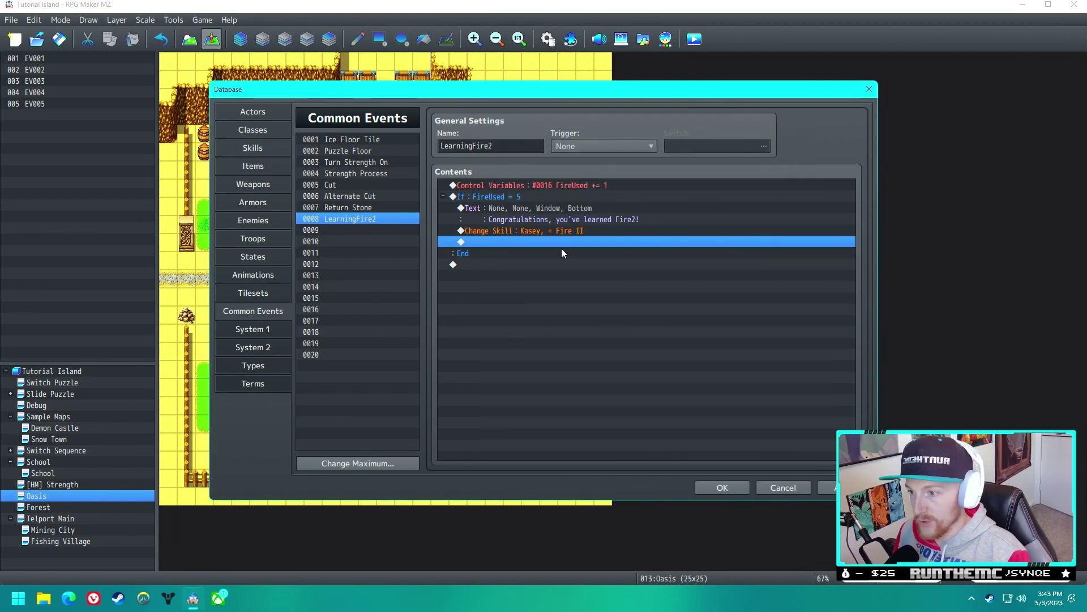
Step: Rename skill 0100 Fire II to Fire2 in the Skills database
left_click(552, 233)
left_click(255, 150)
scroll(409, 209, "down", 20)
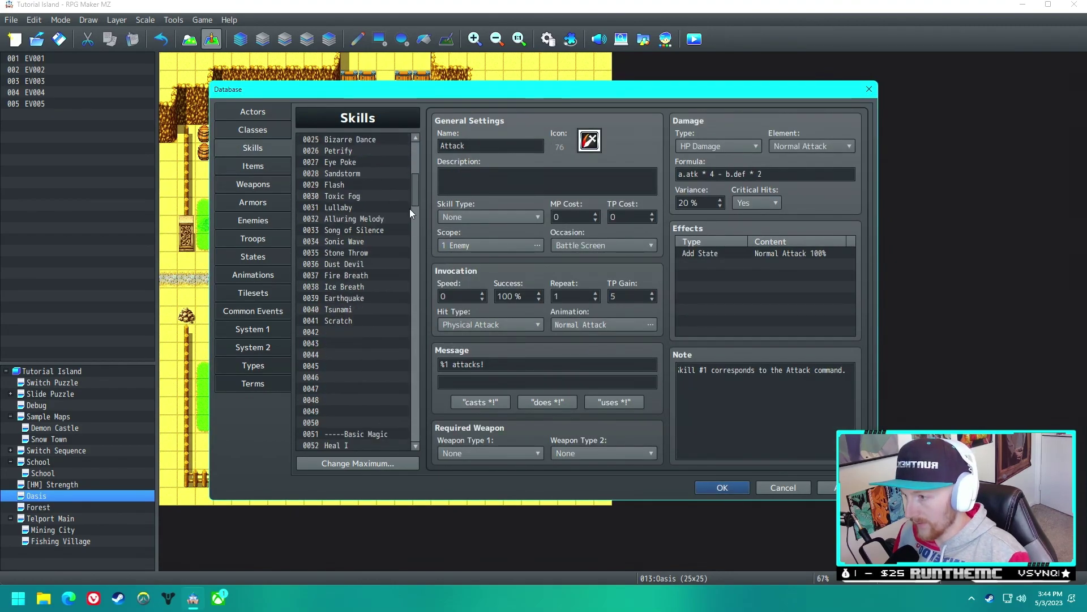
left_click(339, 183)
left_click(522, 148)
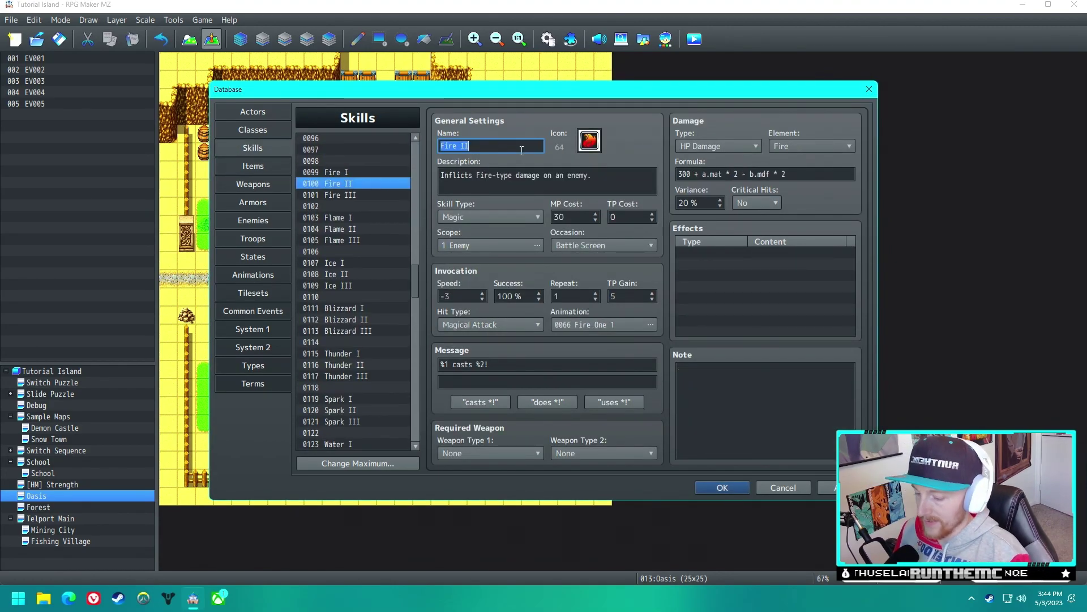
key("BackSpace")
key("BackSpace")
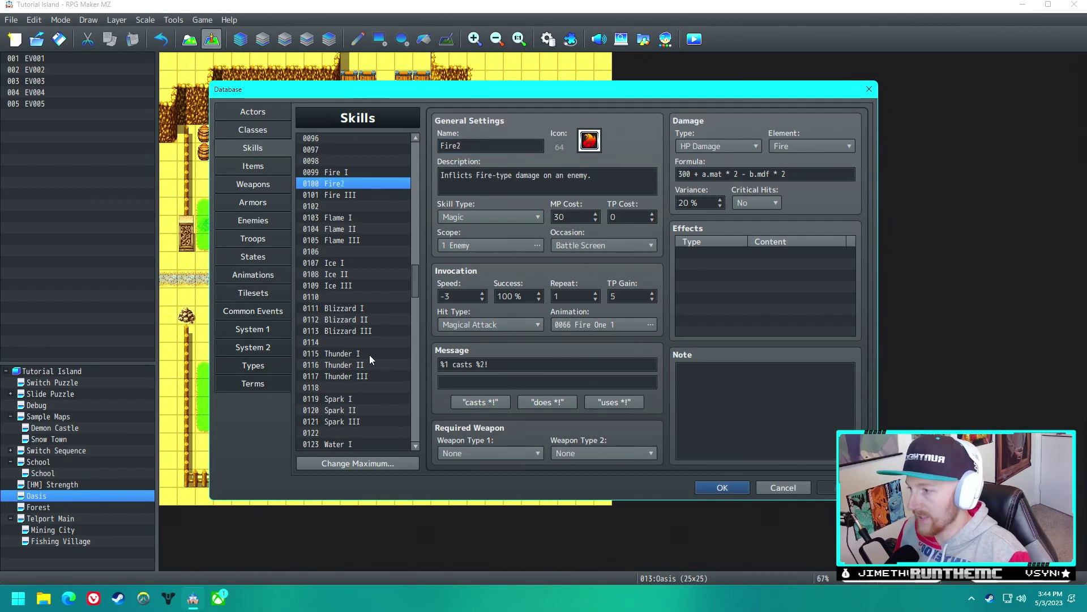
Step: Rename skill 0099 Fire I to Fire
left_click(263, 311)
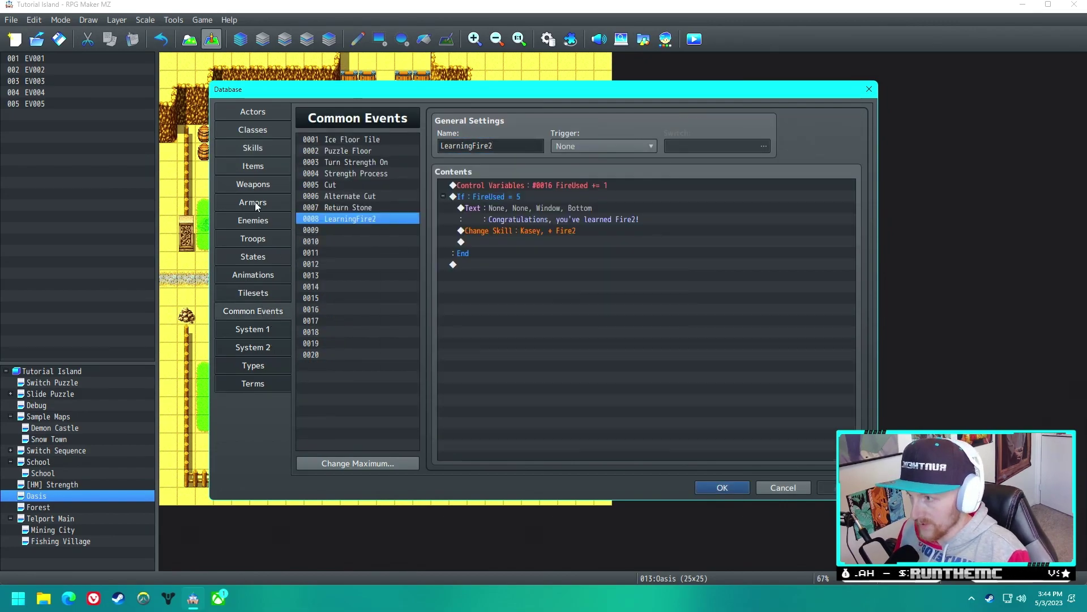
left_click(273, 146)
left_click(341, 173)
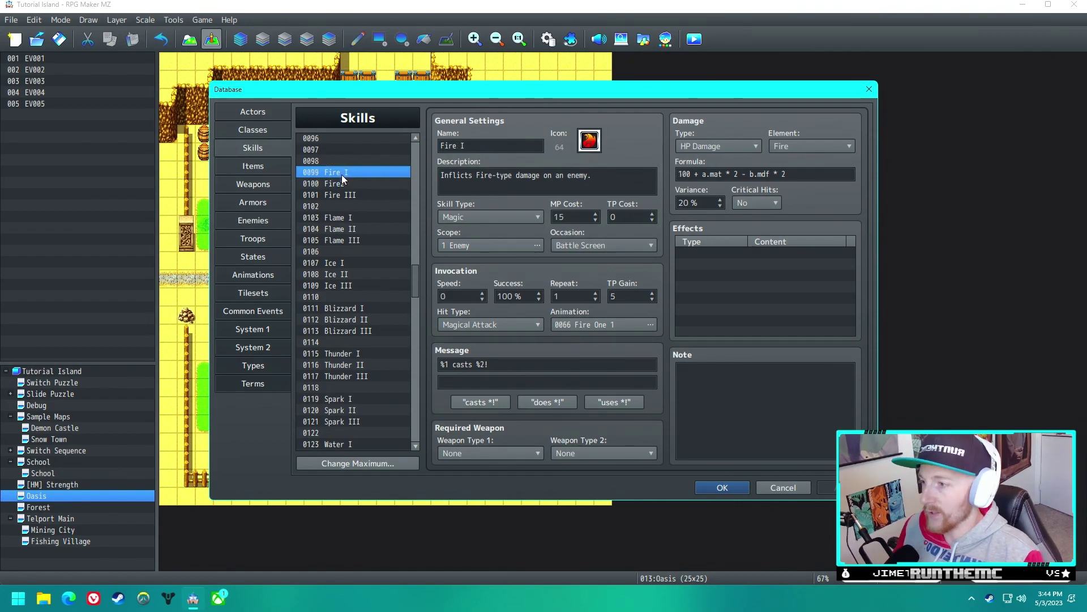
left_click(479, 145)
key("BackSpace")
key("BackSpace")
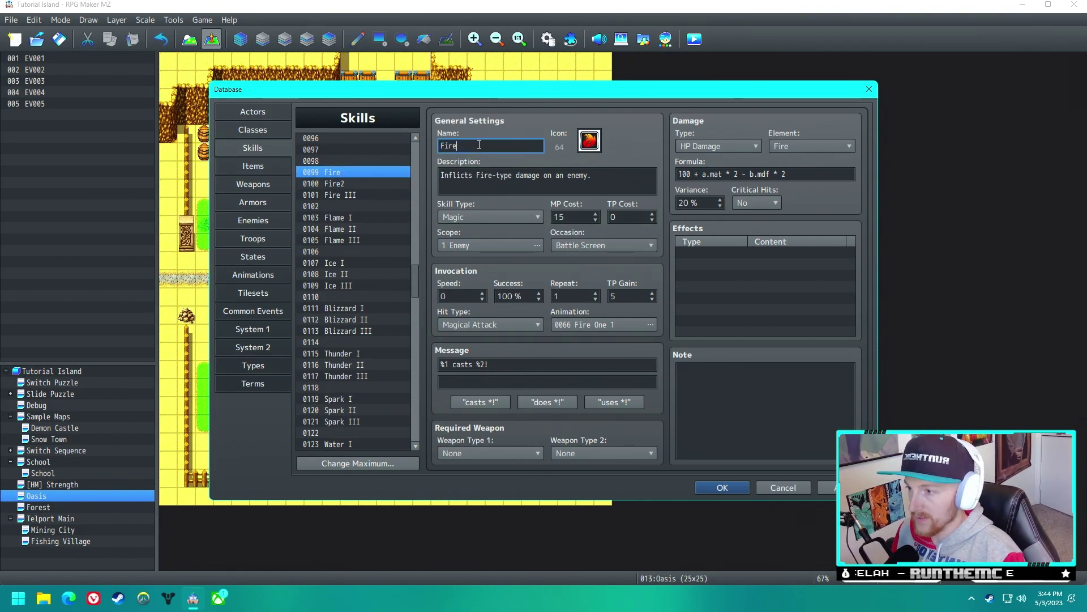
Step: Give the Fire skill a Common Event effect that runs LearningFire2
double_click(718, 252)
left_click(770, 210)
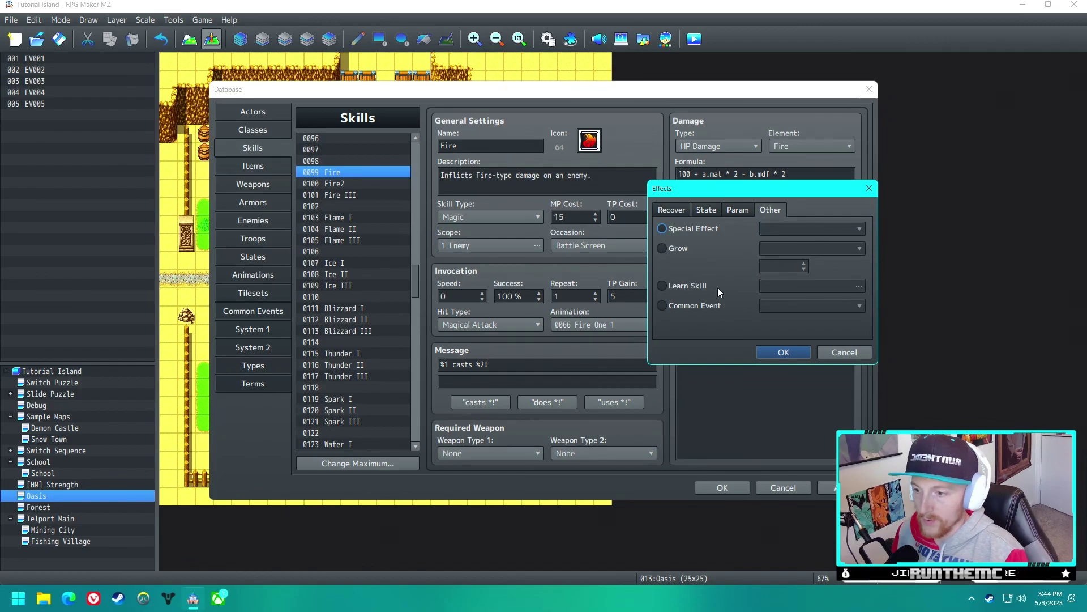
left_click(697, 305)
left_click(780, 307)
left_click(820, 415)
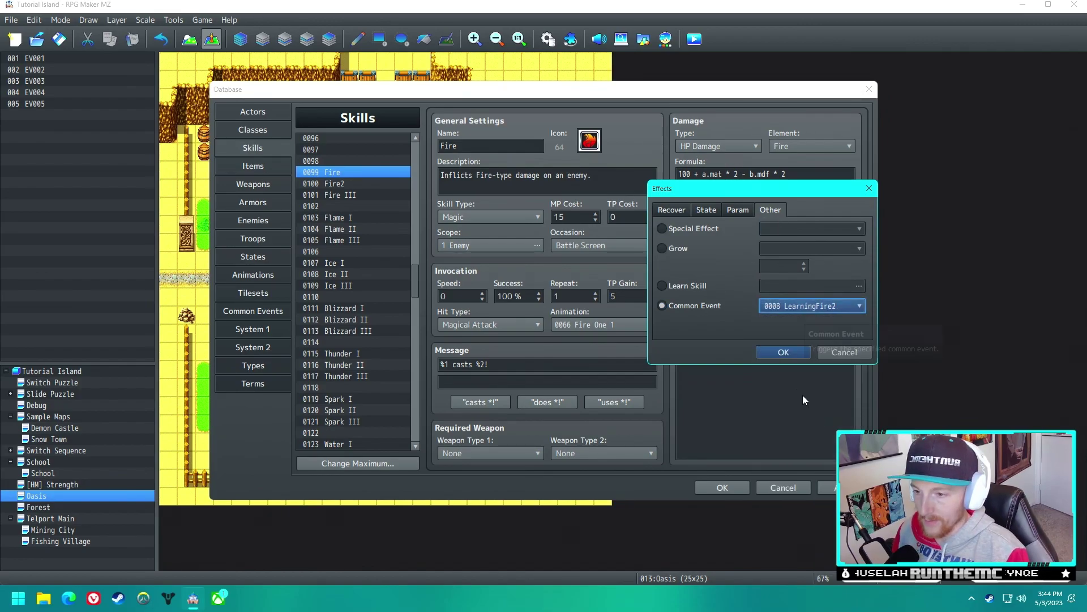
left_click(779, 352)
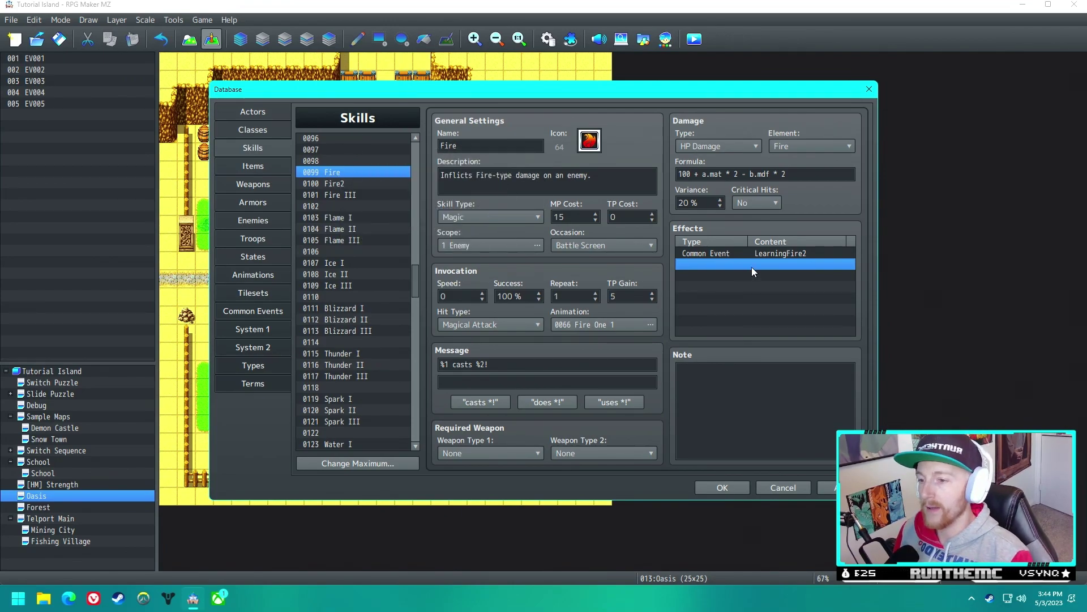
left_click(253, 310)
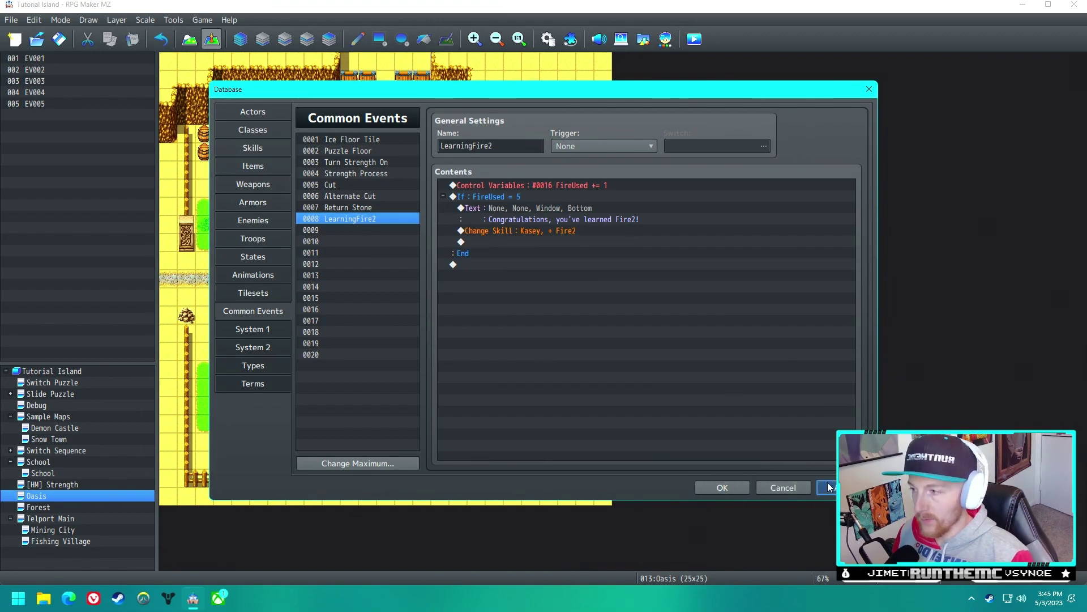
Step: Review the Hi_monster enemy and troop entries and the Sorcerer class
left_click(251, 221)
left_click(341, 185)
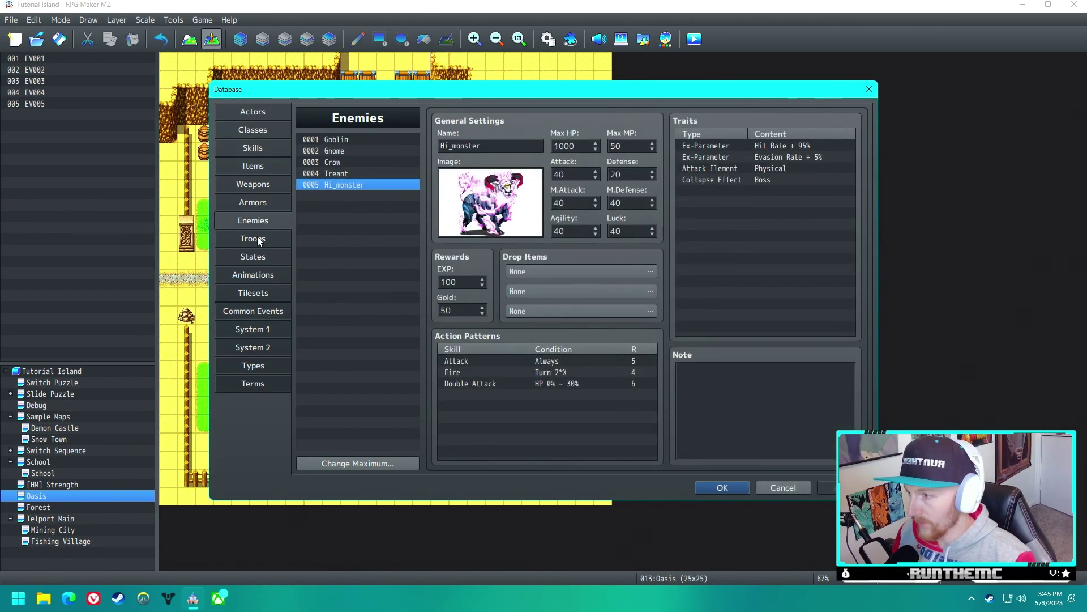
left_click(252, 239)
left_click(342, 185)
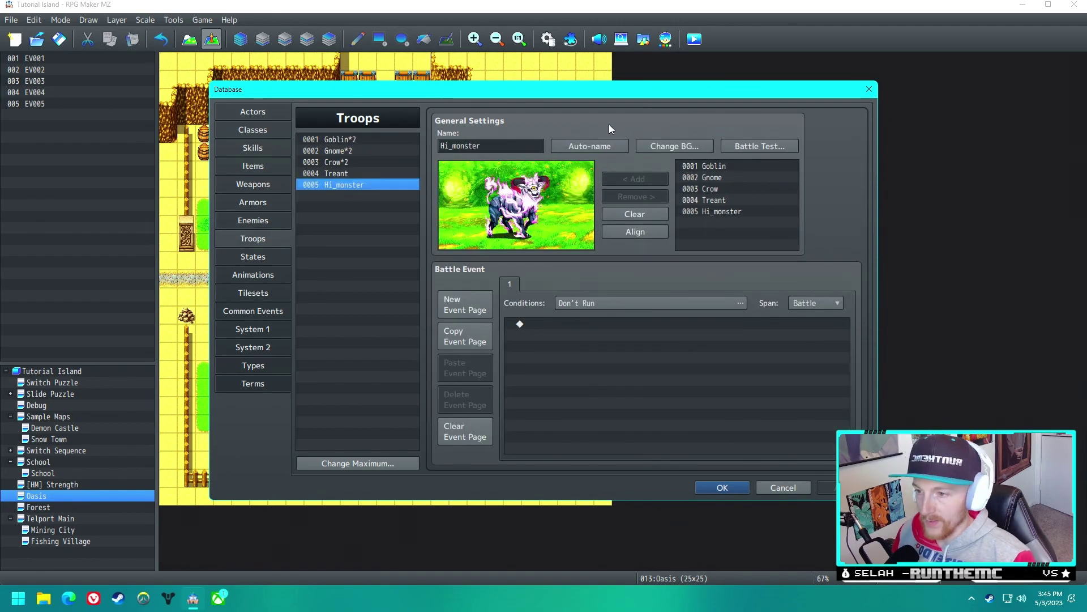
left_click(262, 134)
left_click(253, 239)
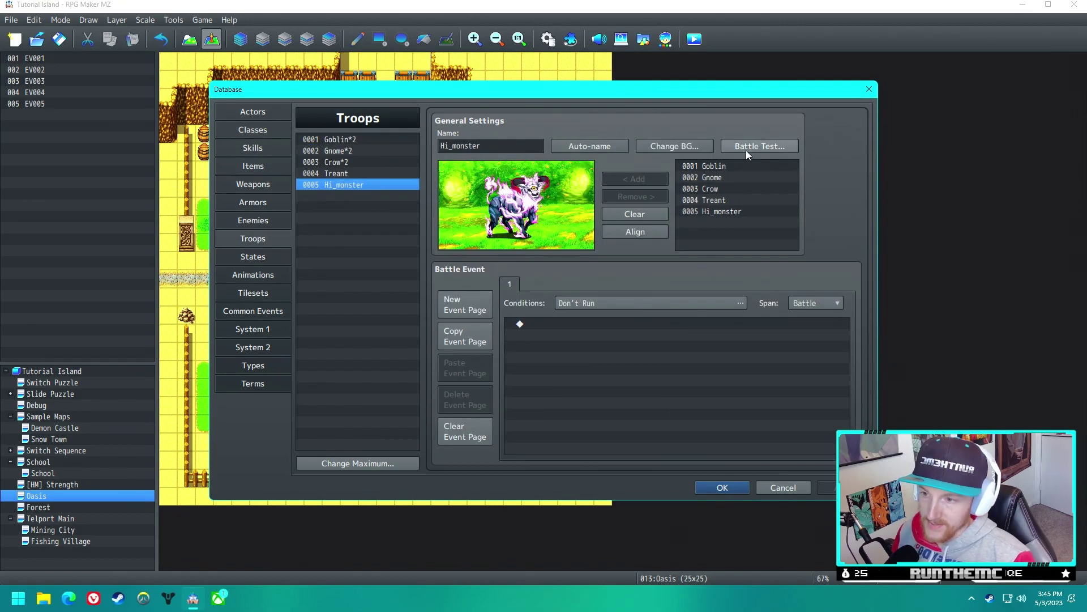
Step: Battle-test troop Hi_monster with actor 0006 Kasey, then close the game window
left_click(746, 148)
left_click(447, 235)
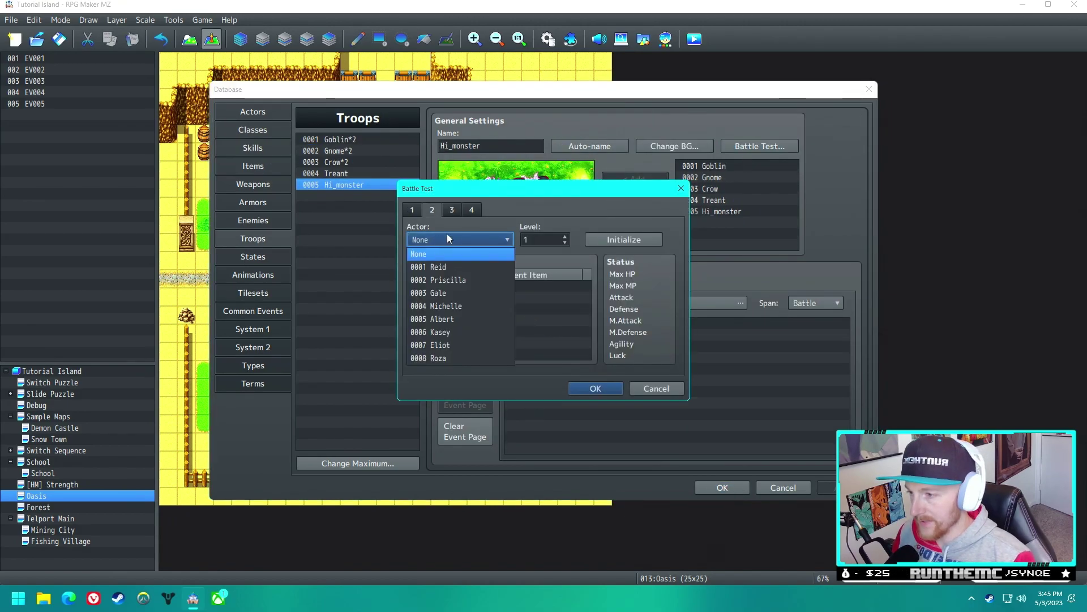
left_click(455, 212)
left_click(416, 209)
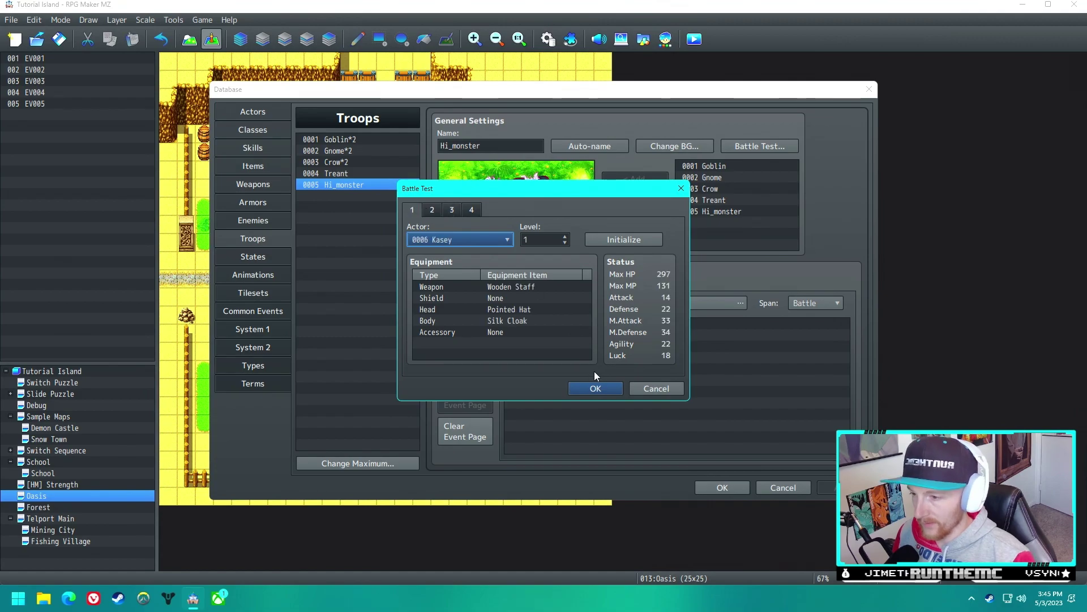
left_click(600, 389)
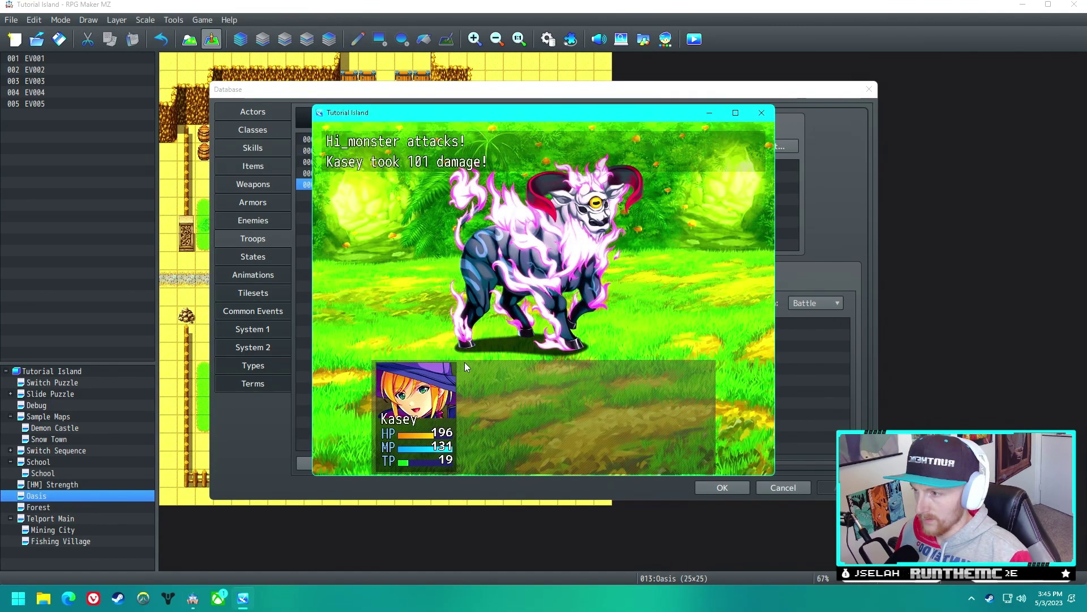
left_click(760, 114)
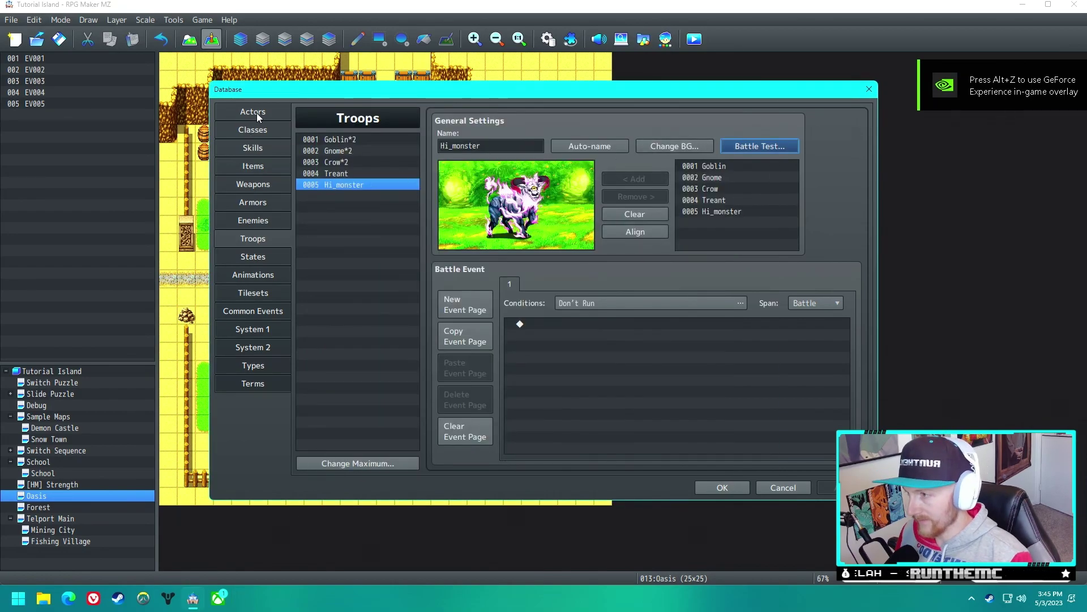
Step: Set the Sorcerer class's level-1 Max HP to 9999
left_click(273, 135)
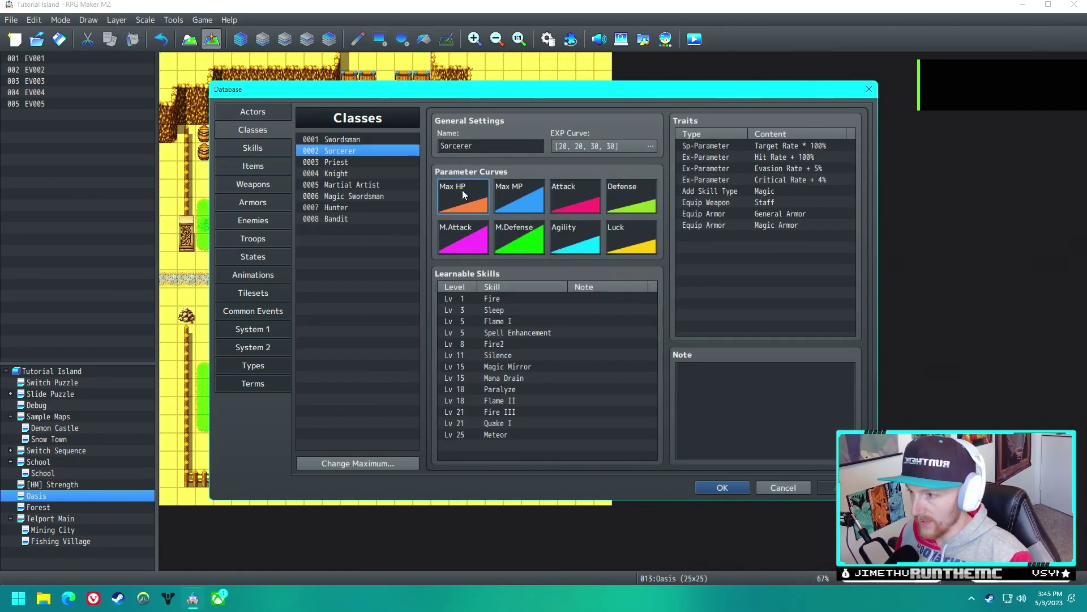
double_click(474, 205)
double_click(575, 218)
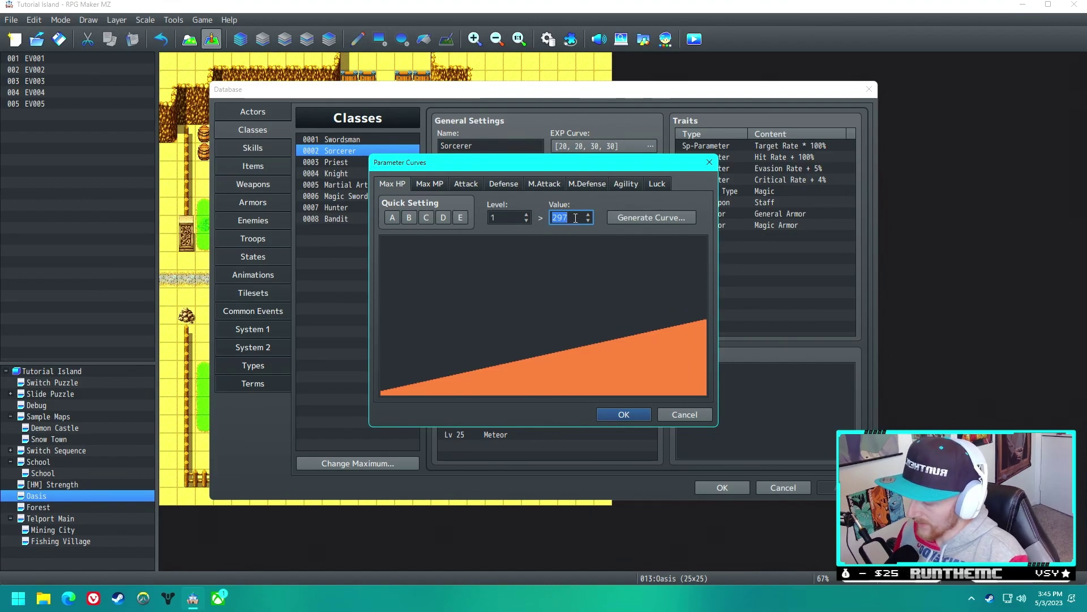
type("9999")
key("Return")
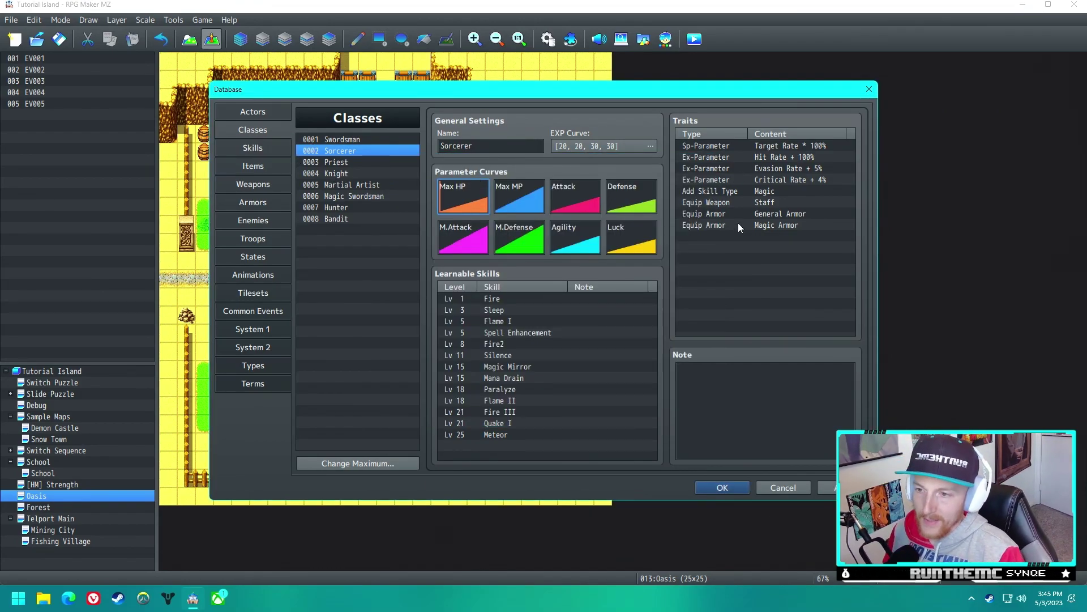
Step: Delete the Auto Battle trait from actor Kasey
key("ctrl+shift+Tab")
left_click(734, 146)
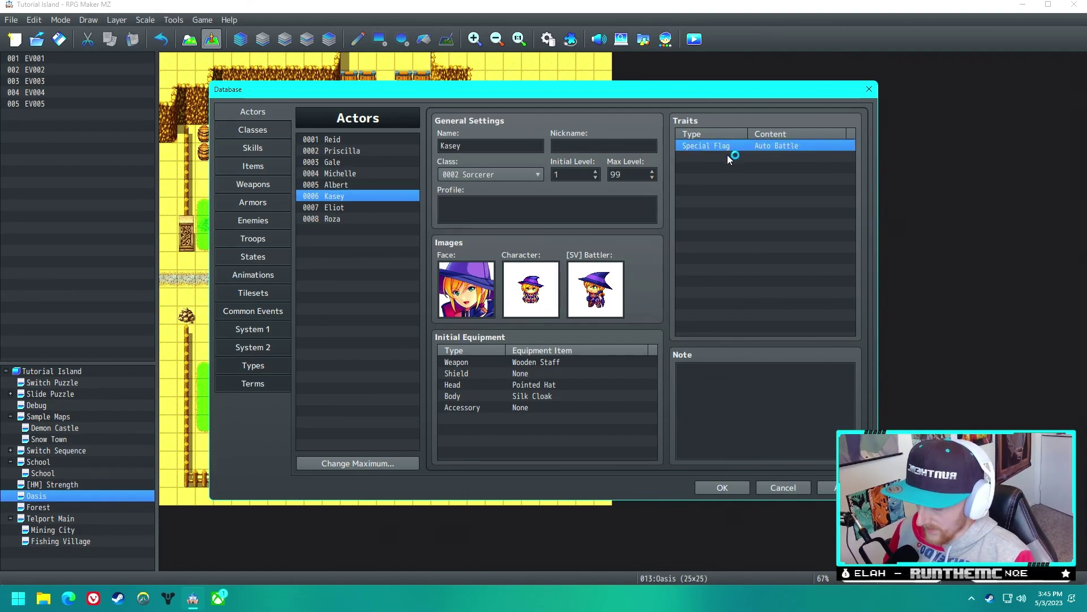
key("Delete")
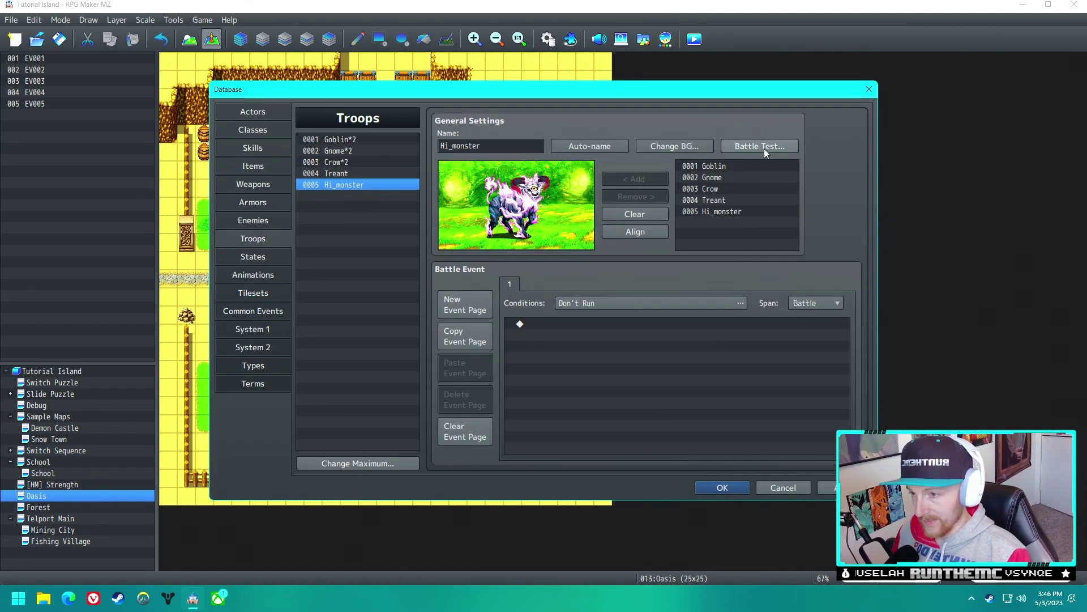
Step: Start a Hi_monster battle test and have Kasey cast Fire on Hi_monster for 72 damage
left_click(764, 148)
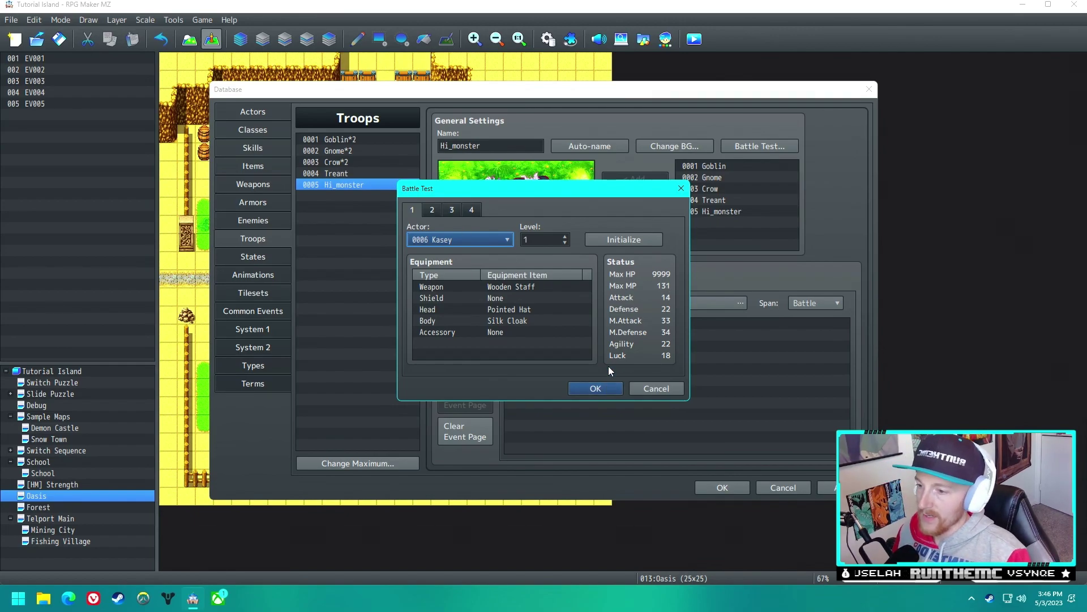
left_click(603, 388)
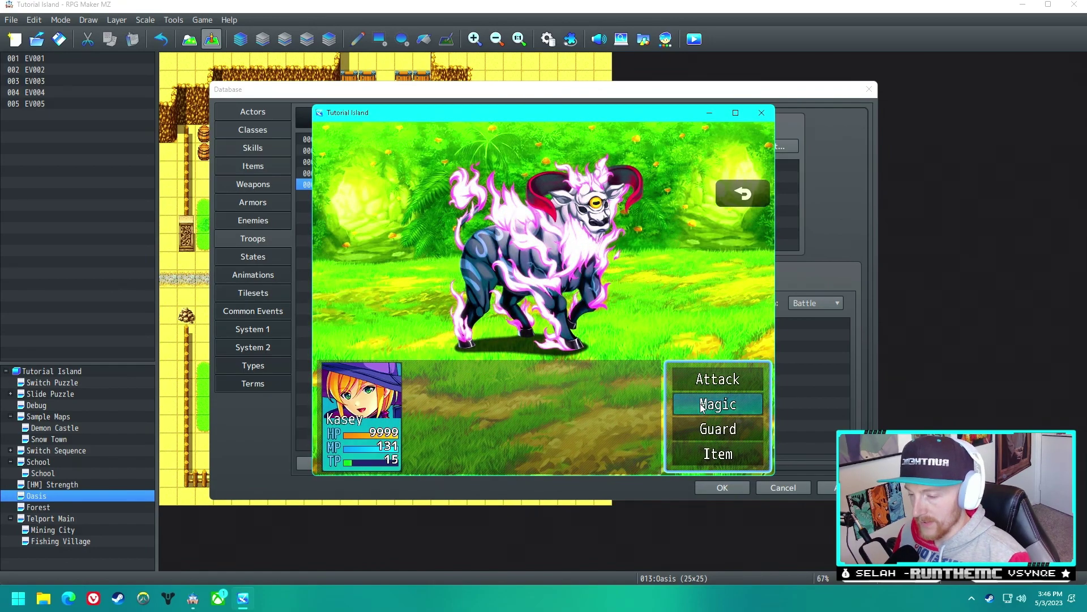
left_click(719, 404)
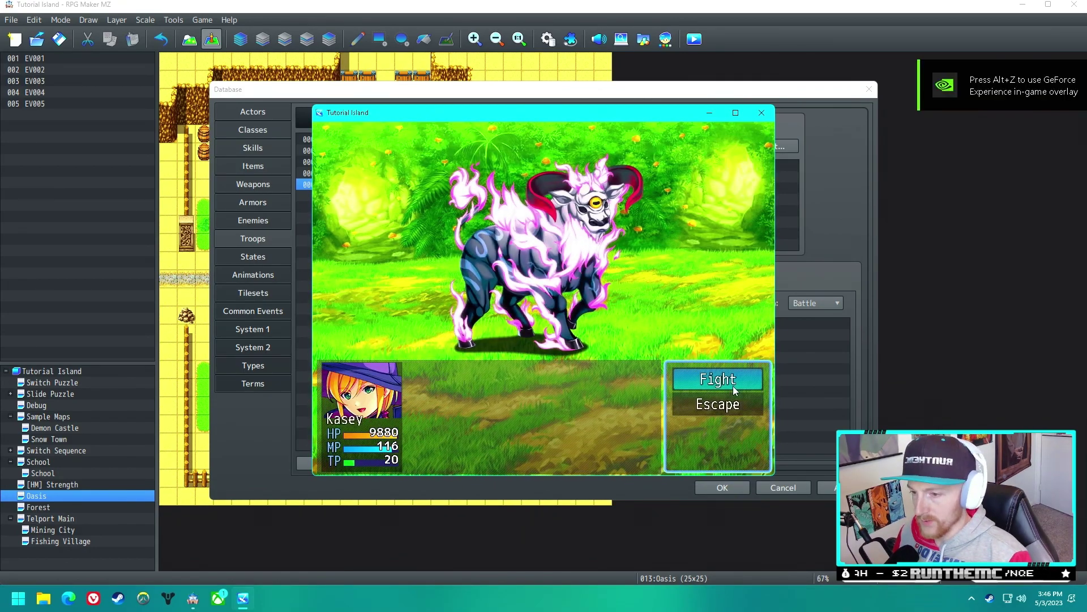
left_click(716, 379)
right_click(710, 378)
left_click(710, 377)
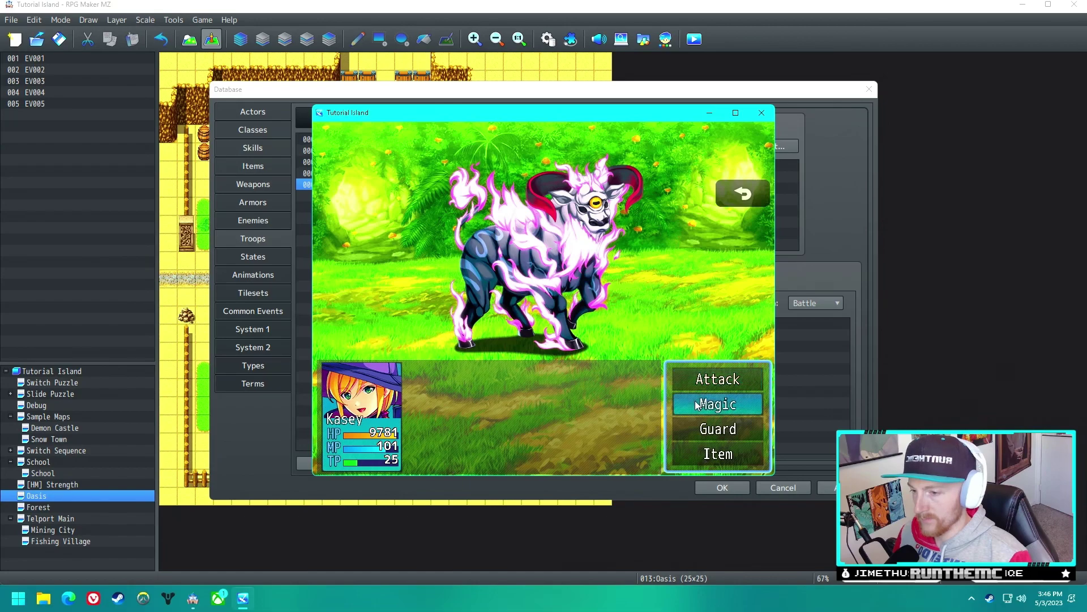
left_click(718, 401)
key("Return")
left_click(571, 349)
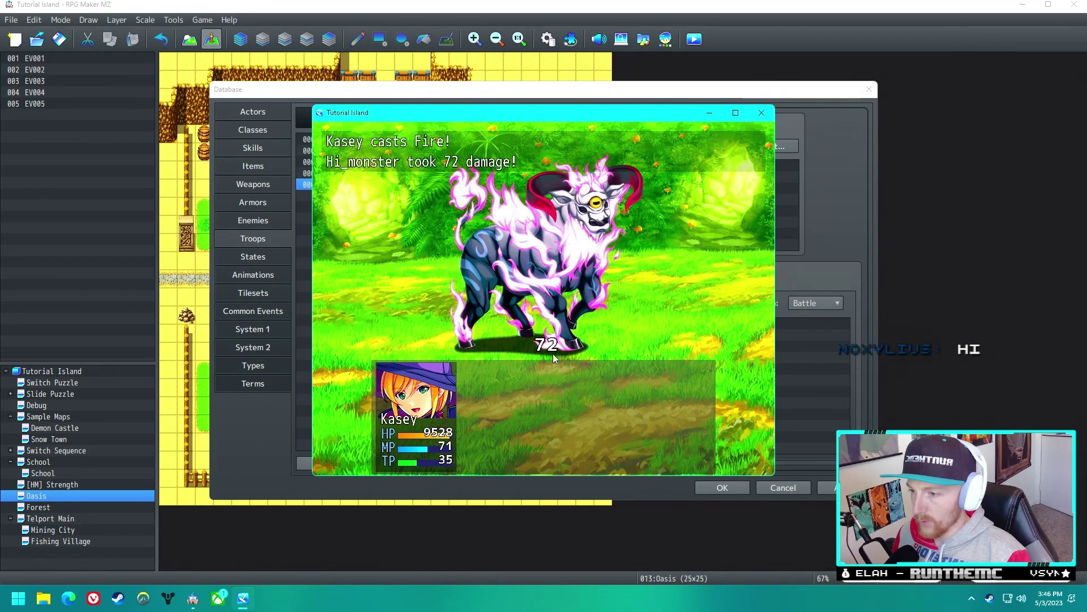
Step: Cast Fire again until the Fire2 message appears, then find Fire2 (30 MP) in Kasey's magic
left_click(756, 396)
left_click(533, 316)
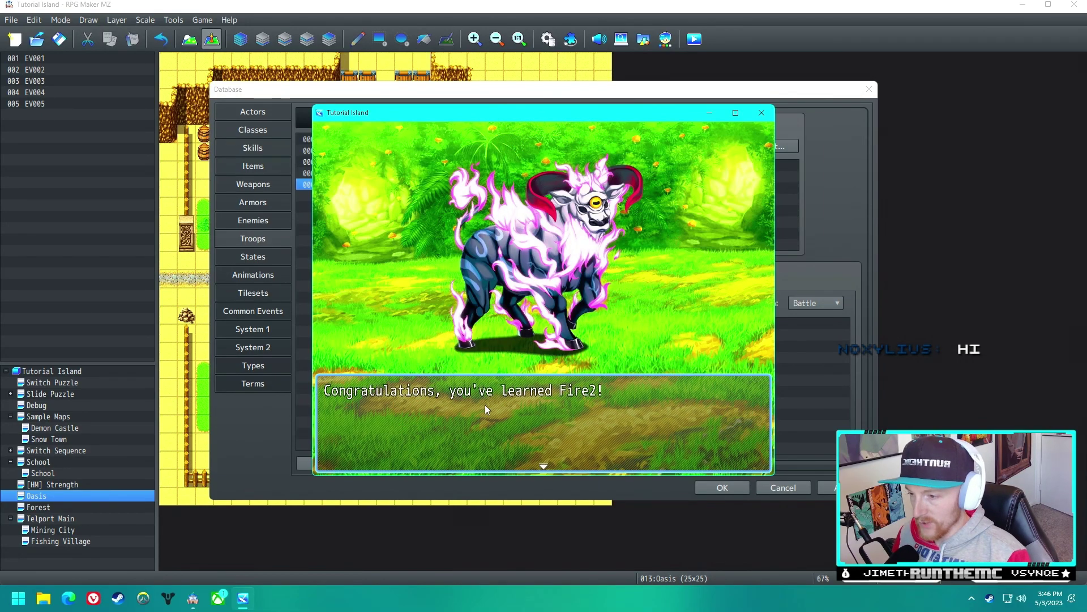
left_click(592, 403)
left_click(716, 385)
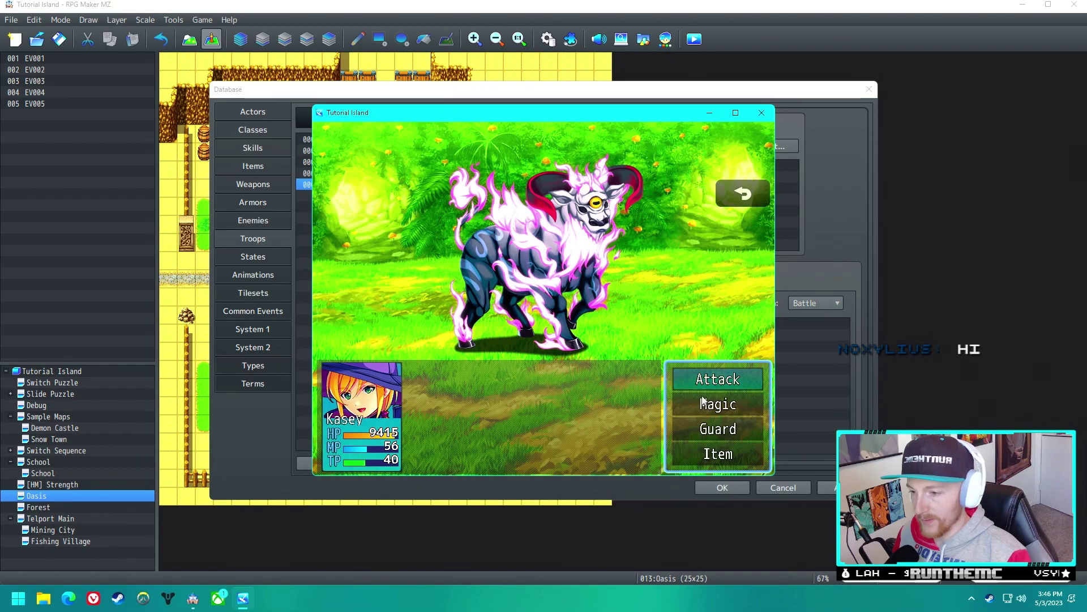
left_click(713, 406)
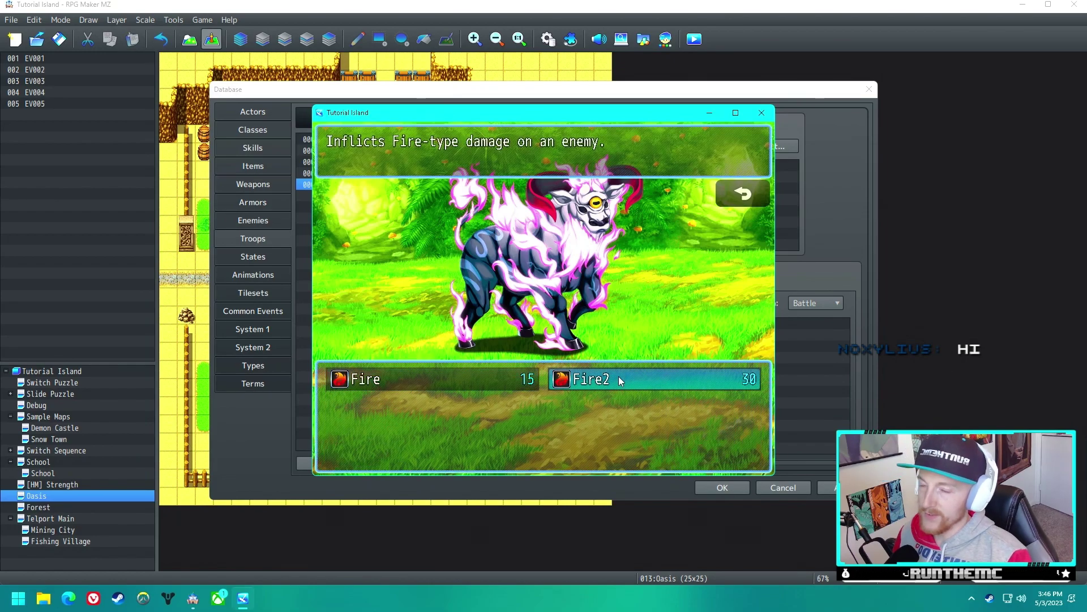